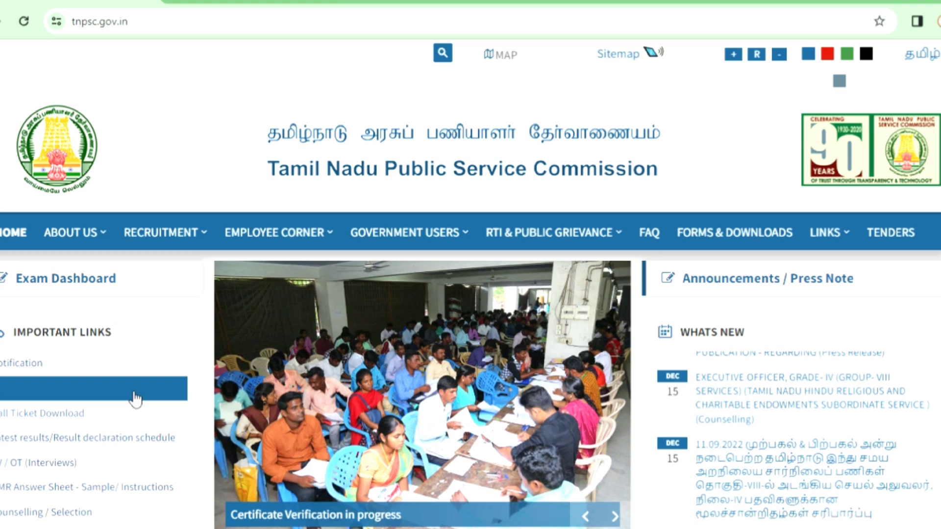
Go from Apply Online through the external-site prompt to the new-applicant One Time Registration panel.
left_click(82, 390)
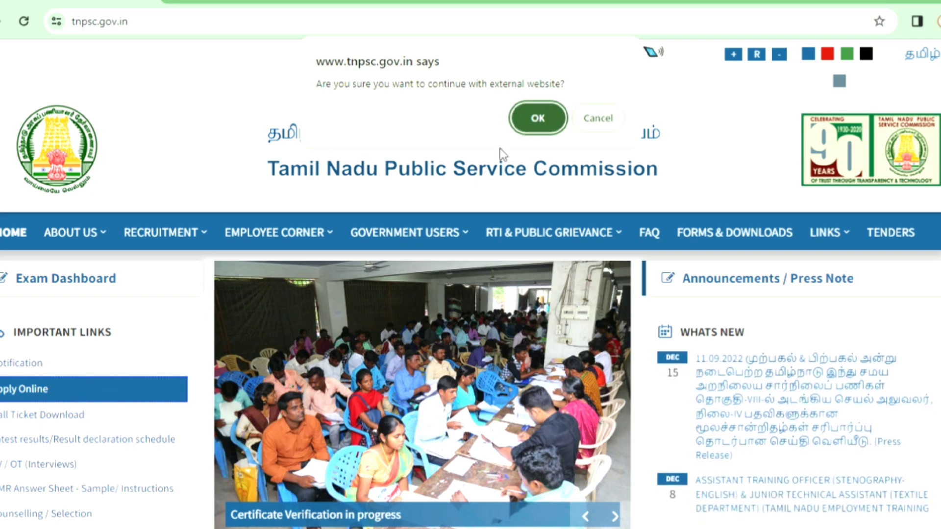
left_click(538, 118)
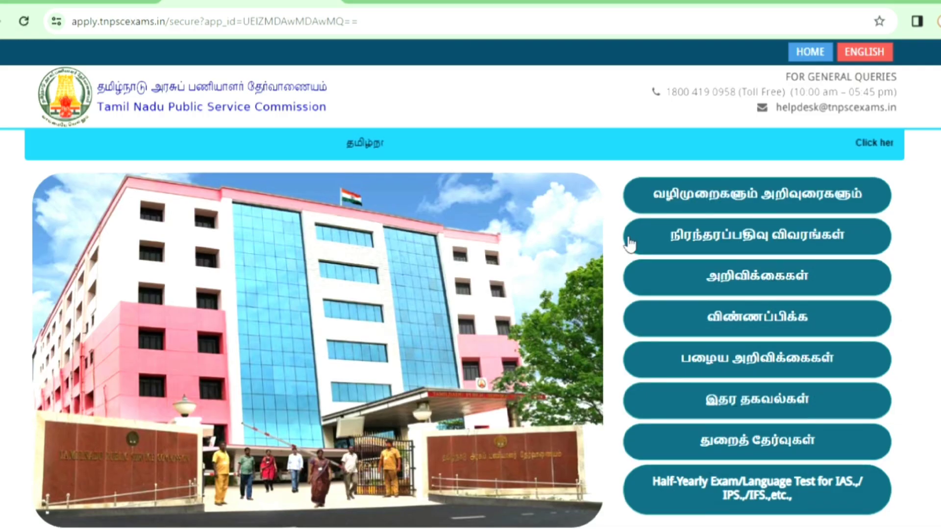
left_click(738, 238)
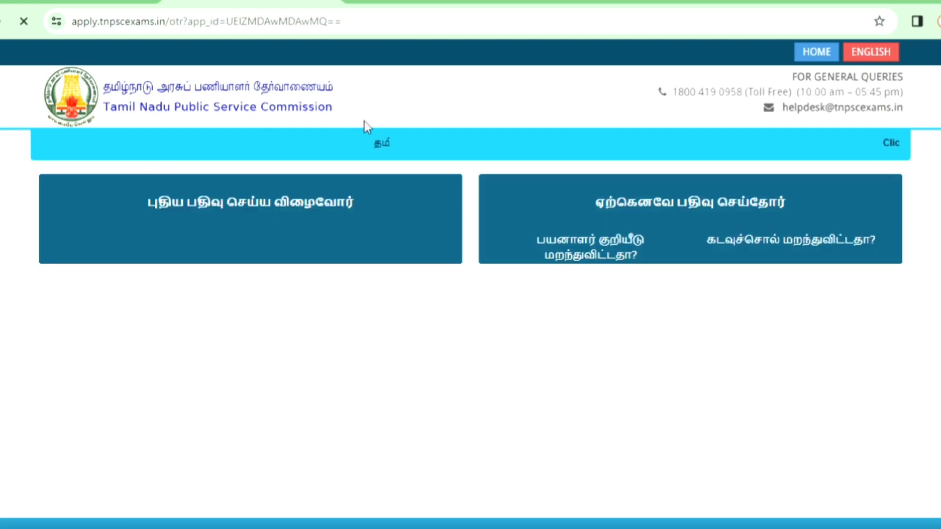
left_click(263, 206)
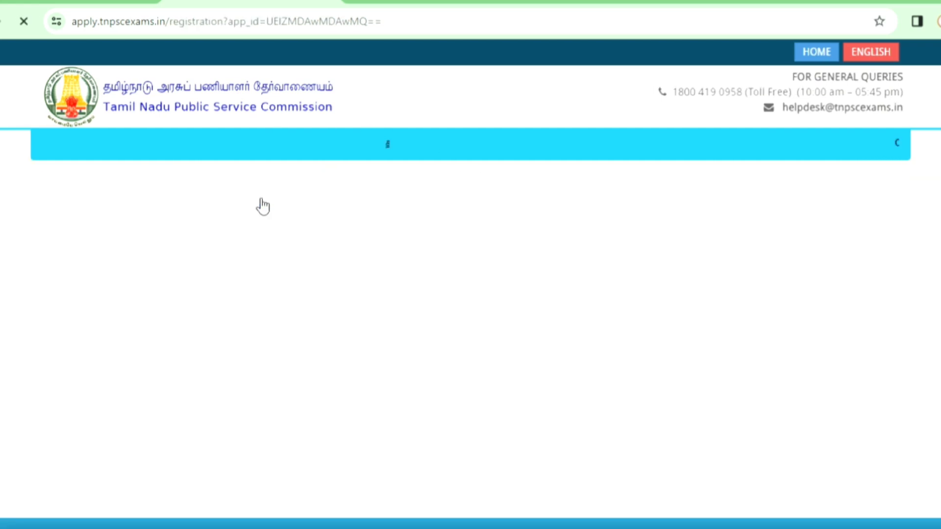
Enter a chosen login ID, answer the captcha sum, and check that the ID is available.
left_click(213, 327)
type("A")
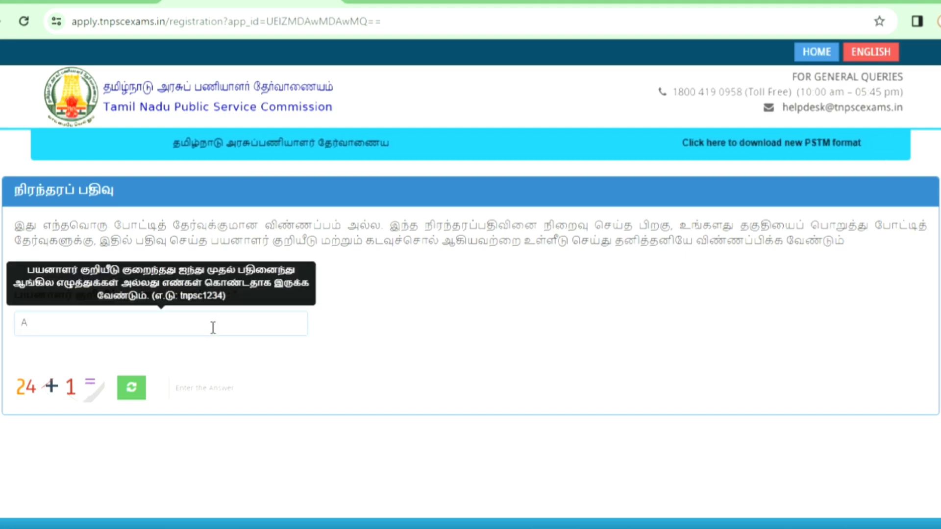
type("rum1909")
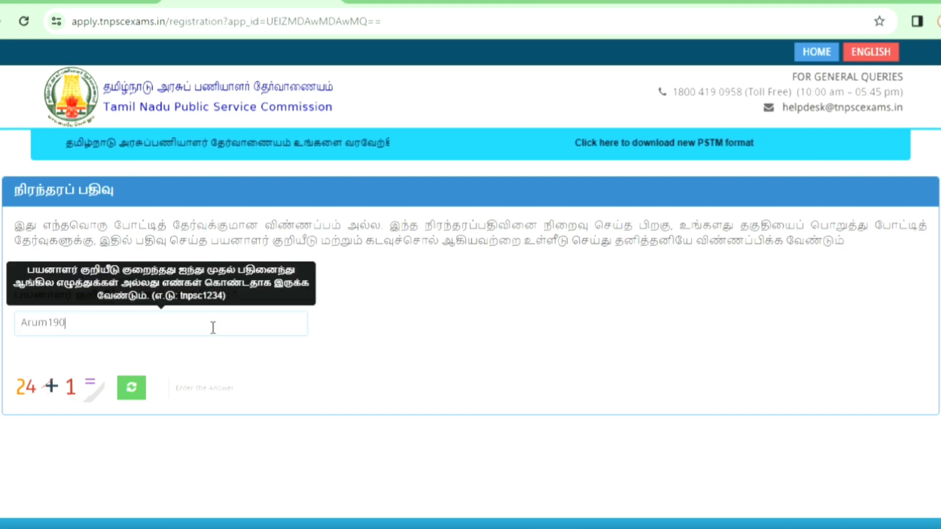
left_click(228, 395)
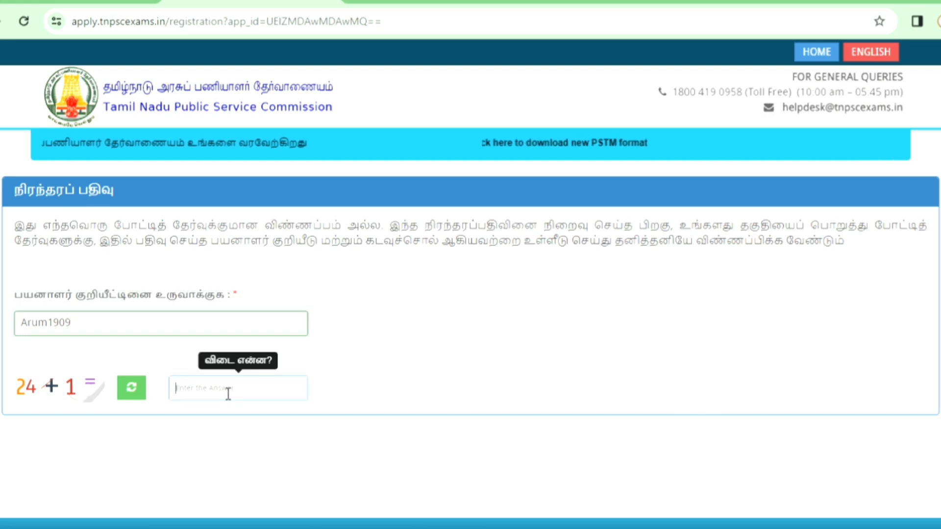
type("25")
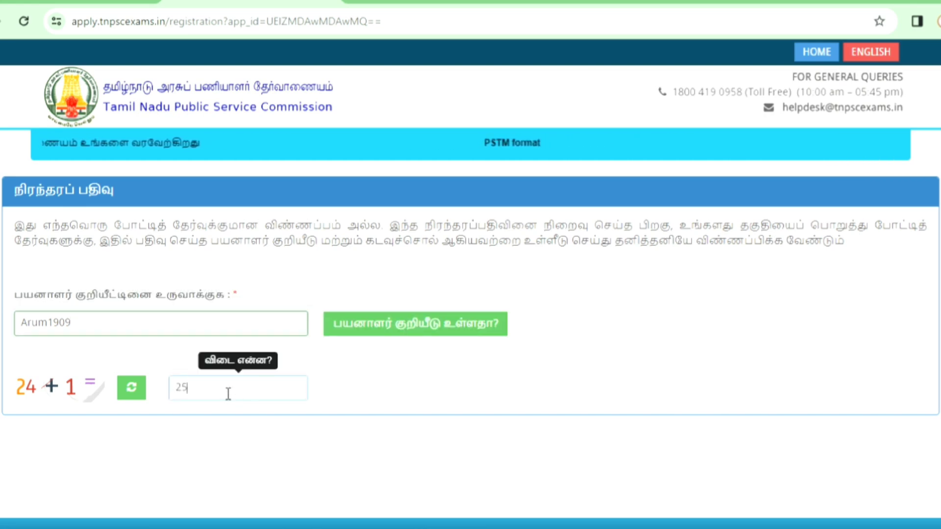
left_click(439, 336)
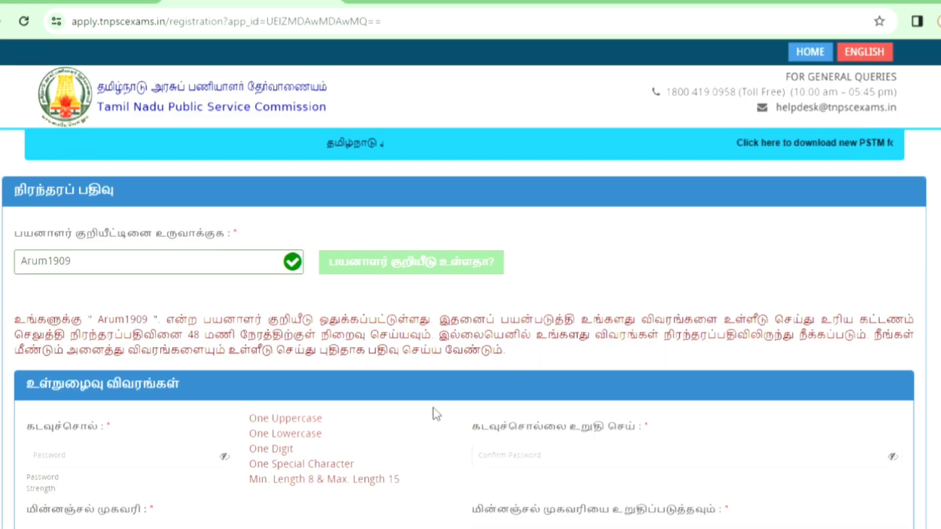
Enter the account password and repeat it in Confirm Password.
scroll(433, 407, "down", 3)
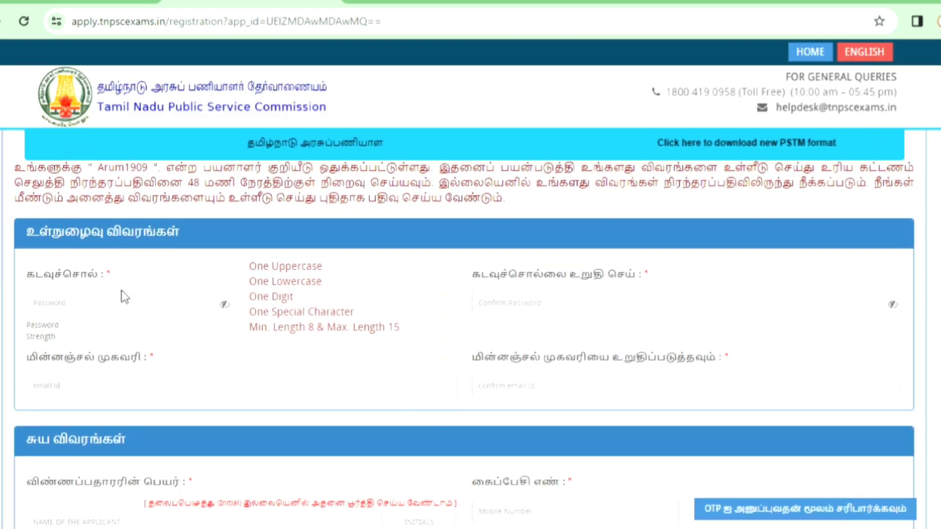
left_click(80, 305)
type("•••••••••••••")
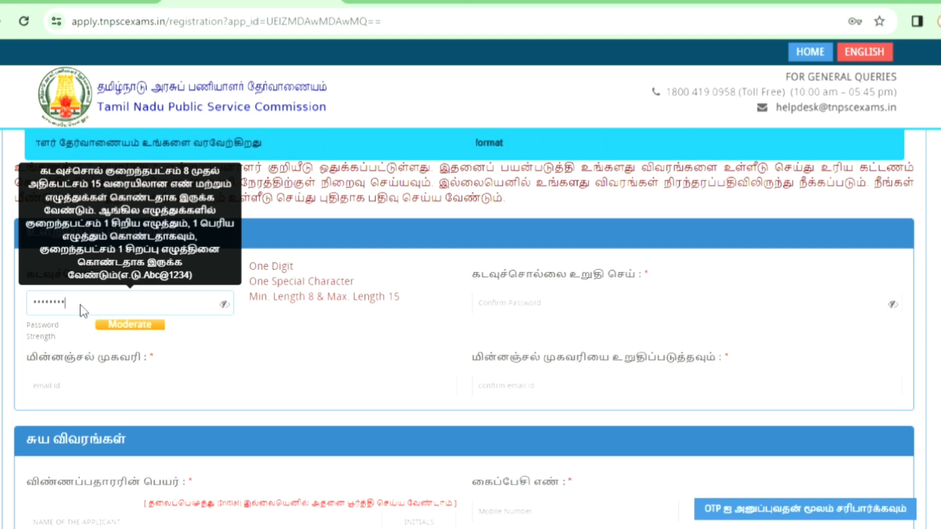
left_click(520, 309)
type("•••••••••••••")
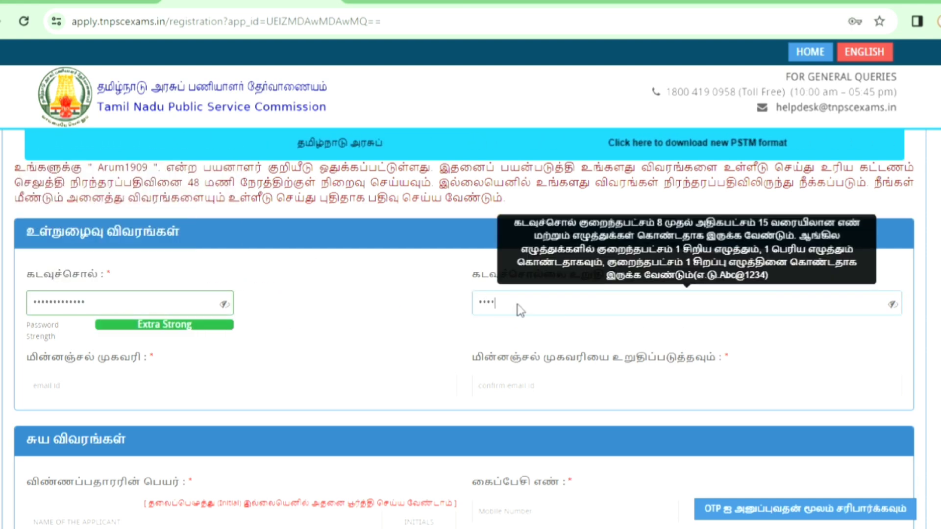
Enter the contact e-mail address in both e-mail fields.
left_click(328, 392)
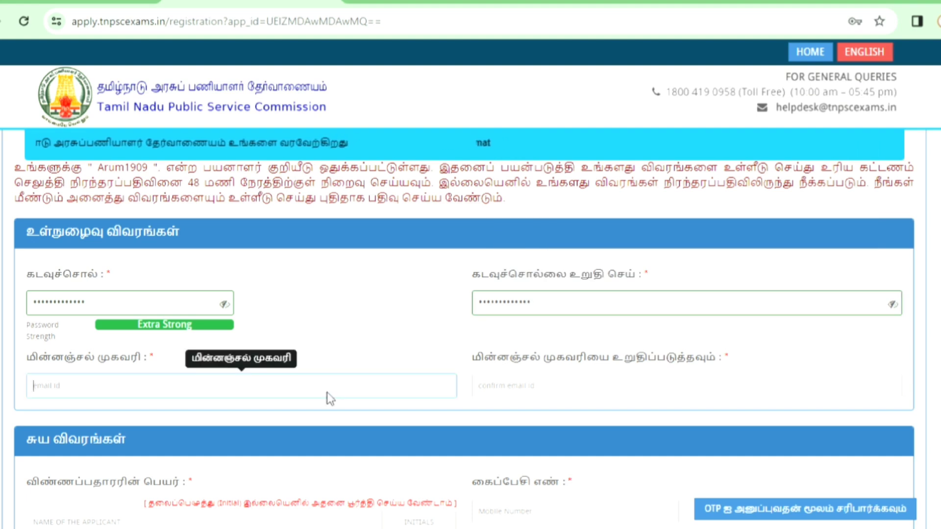
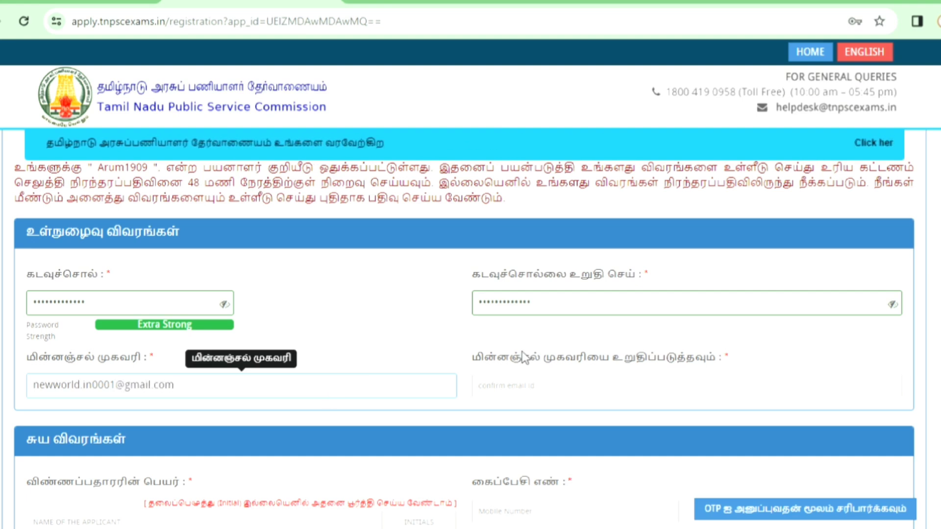
left_click(604, 388)
scroll(399, 473, "down", 3)
scroll(399, 473, "down", 5)
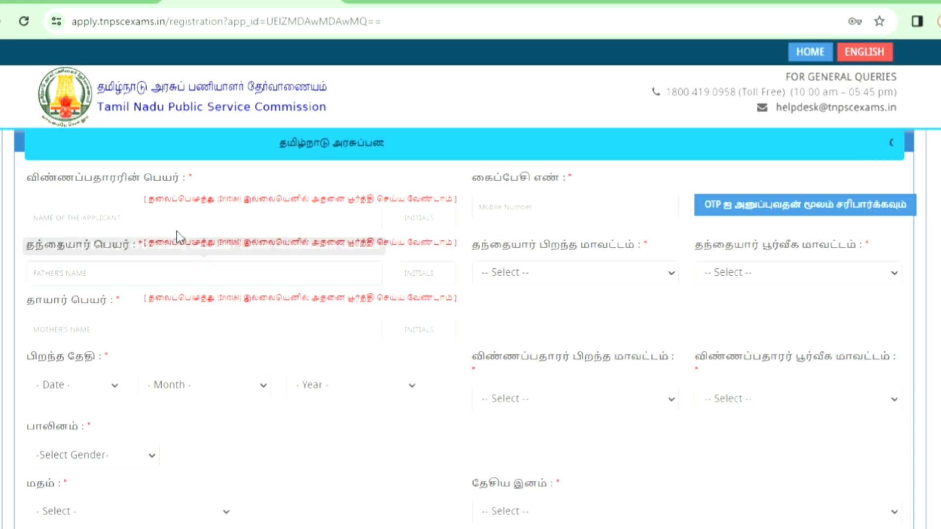
Fill in the applicant's name and initial.
left_click(165, 219)
type("A")
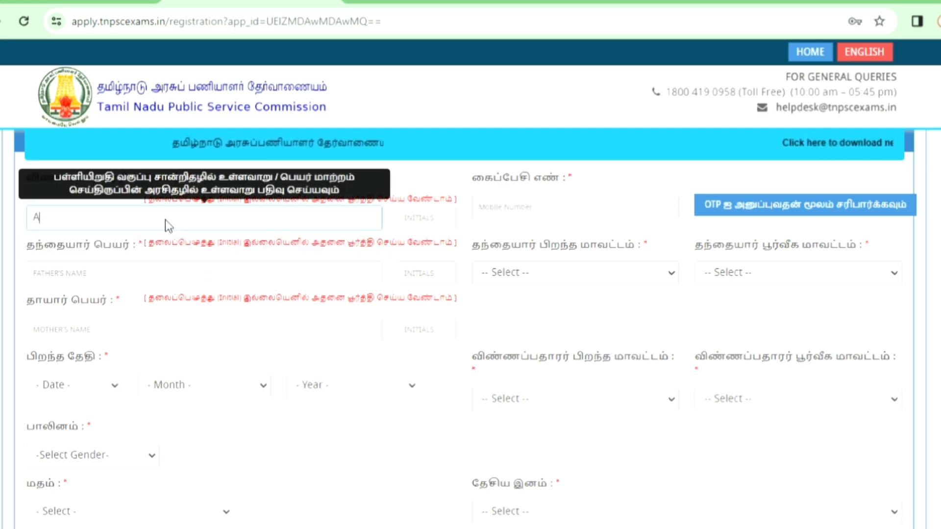
type("RUMUGAM")
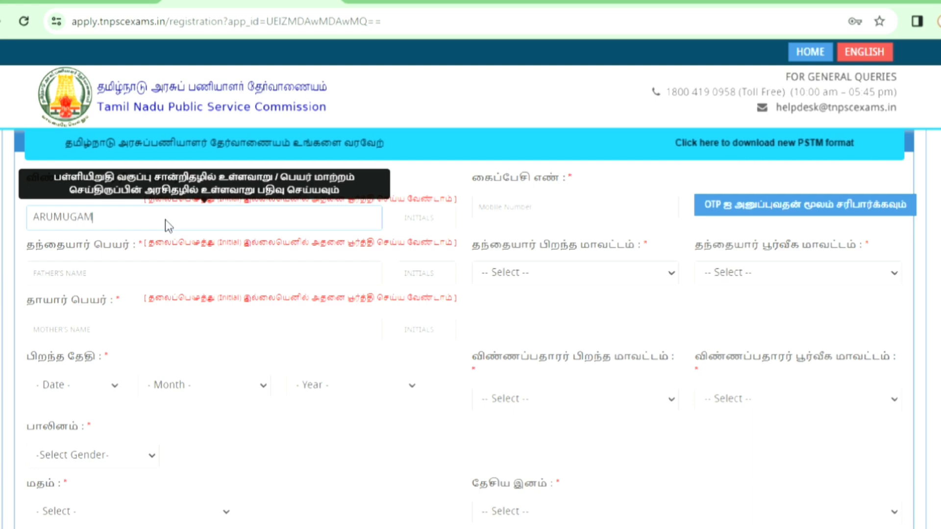
left_click(410, 217)
type("M")
Enter the applicant's mobile number and verify it with the received OTP.
left_click(516, 211)
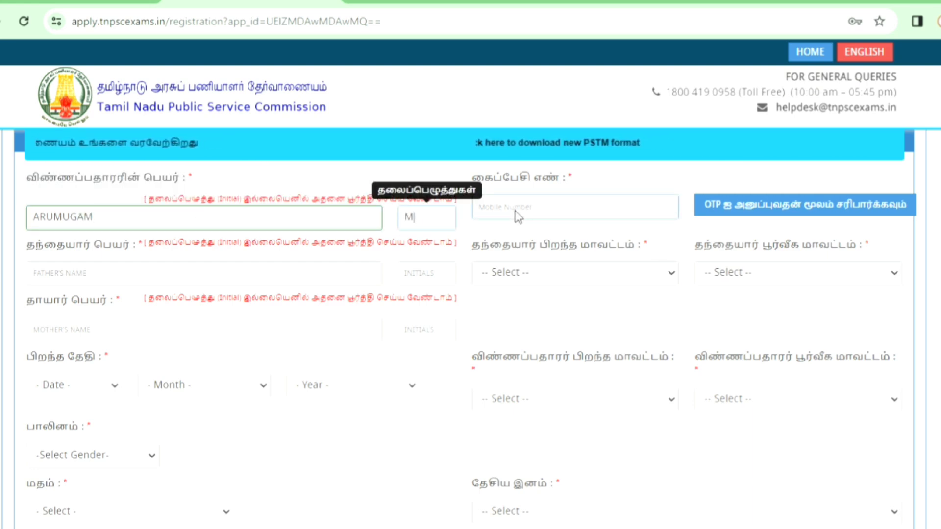
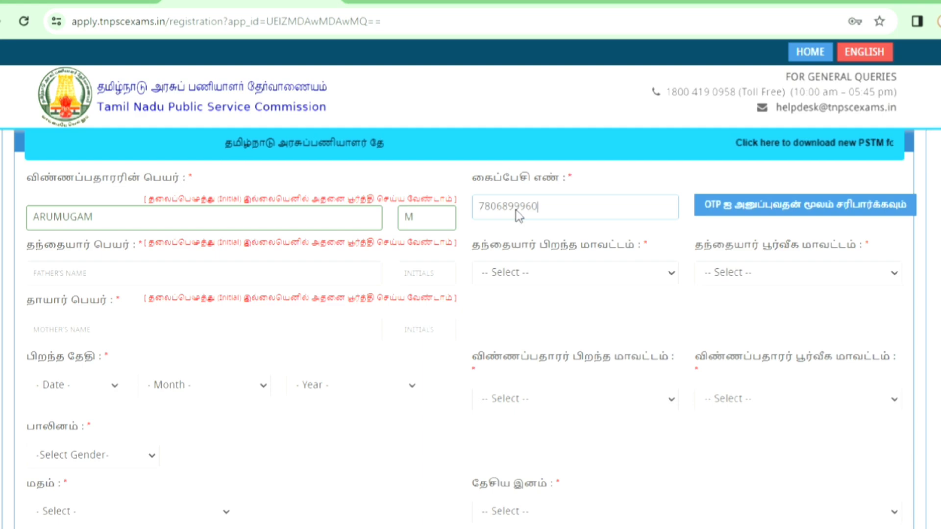
left_click(733, 208)
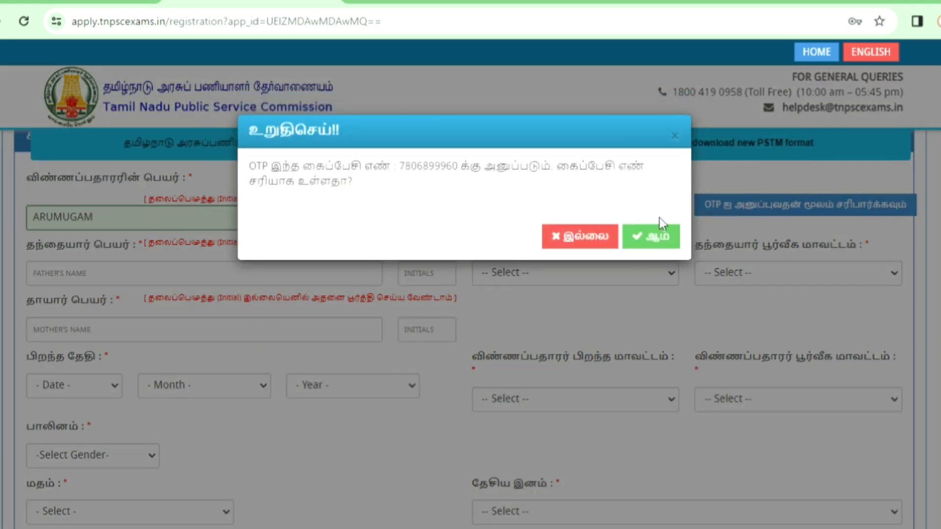
left_click(650, 240)
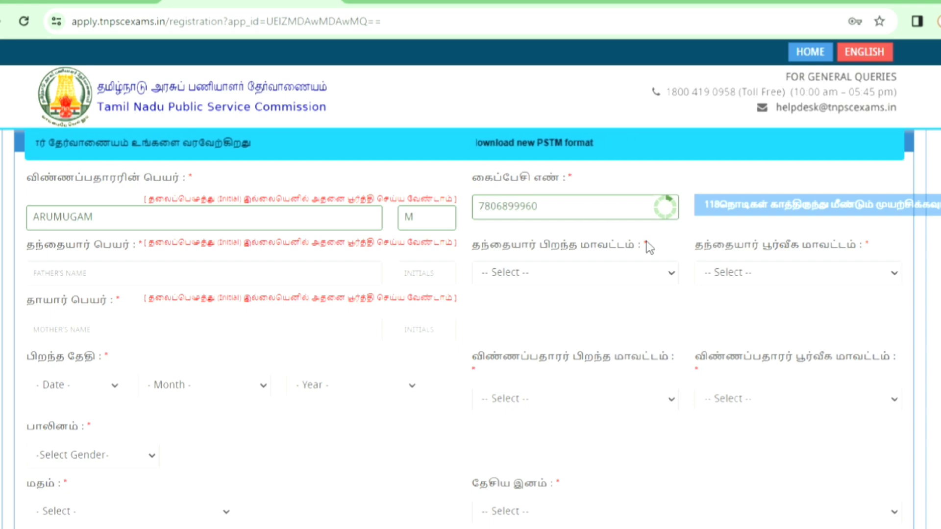
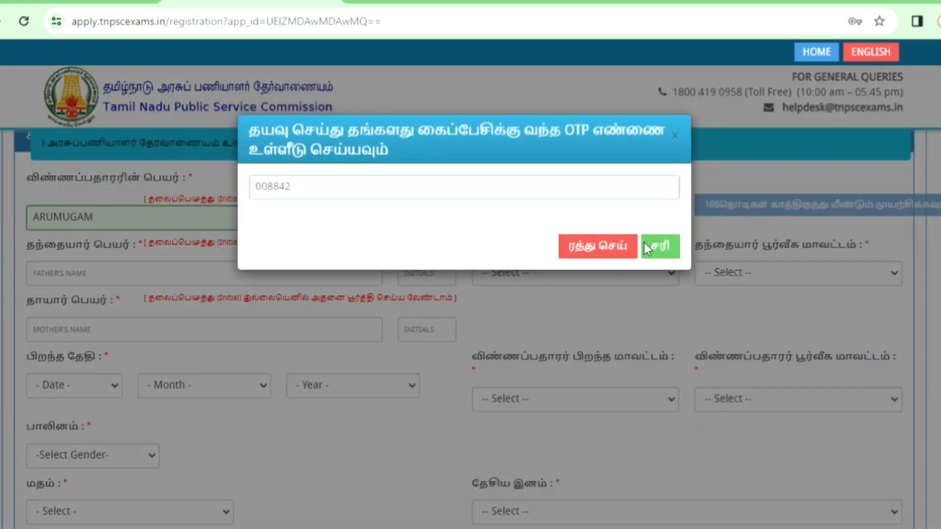
left_click(659, 247)
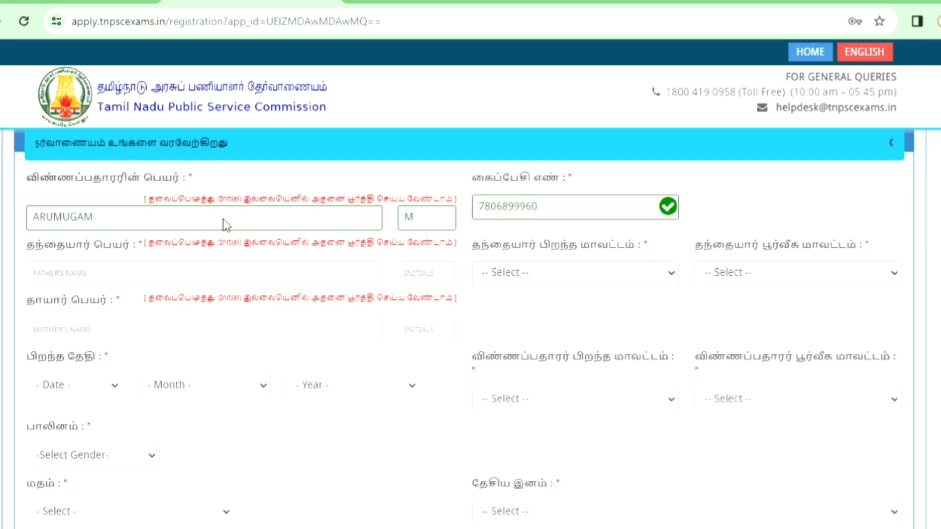
Enter the father's and mother's names, each with an initial.
left_click(194, 282)
type("MURUGAN")
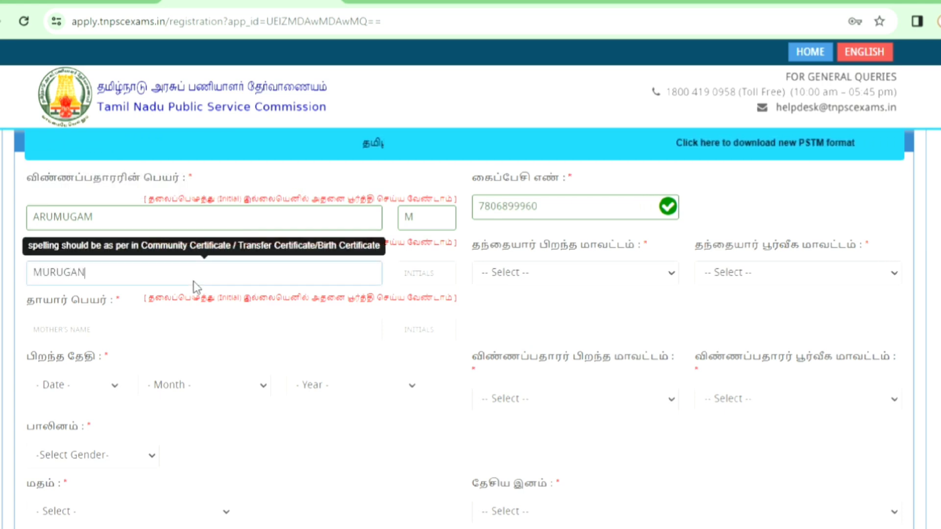
left_click(408, 275)
type("I")
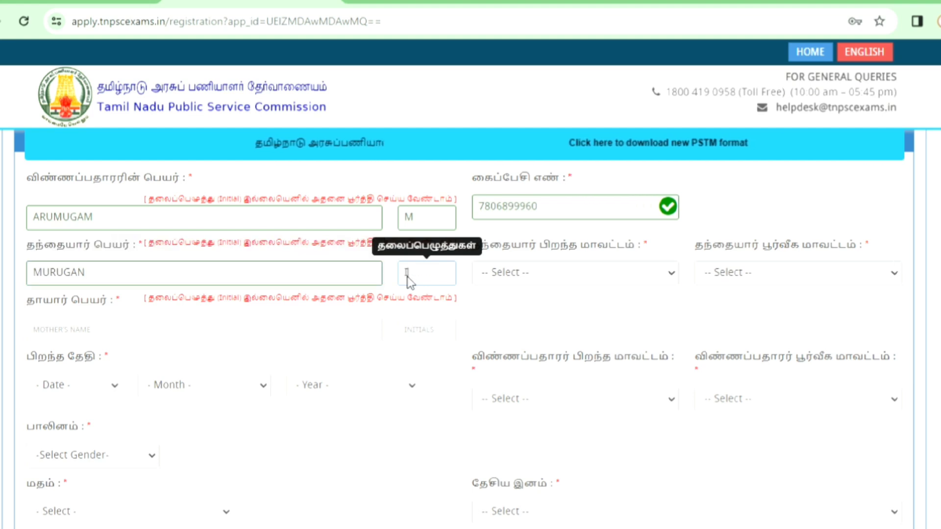
left_click(235, 337)
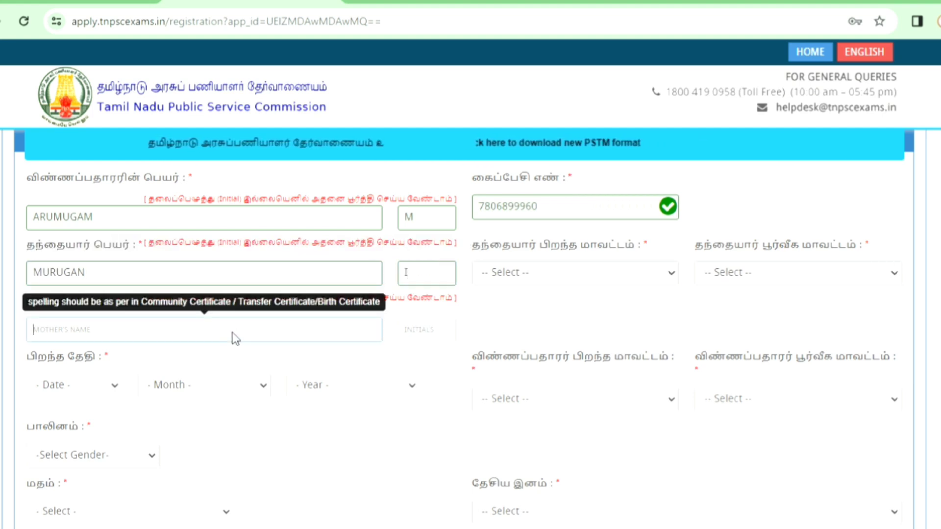
type("NAGALA")
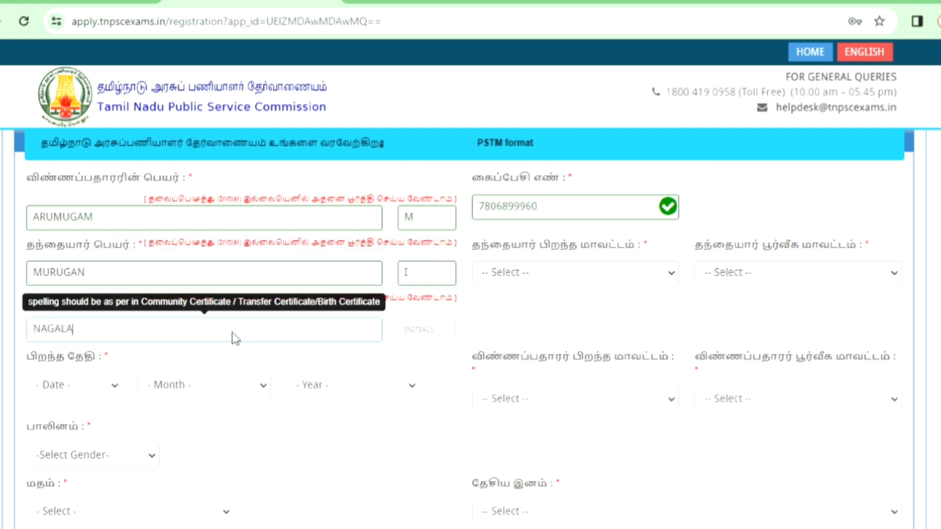
type("KSHMI")
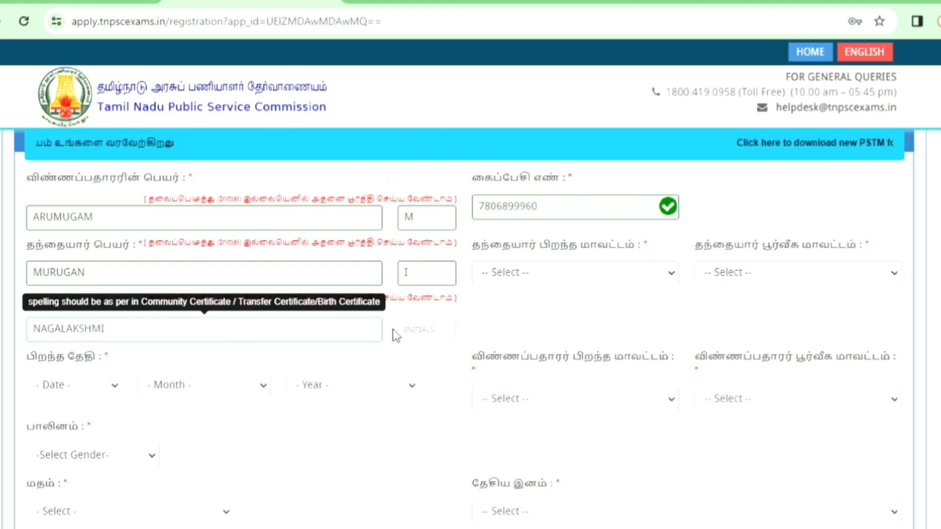
left_click(410, 333)
type("M")
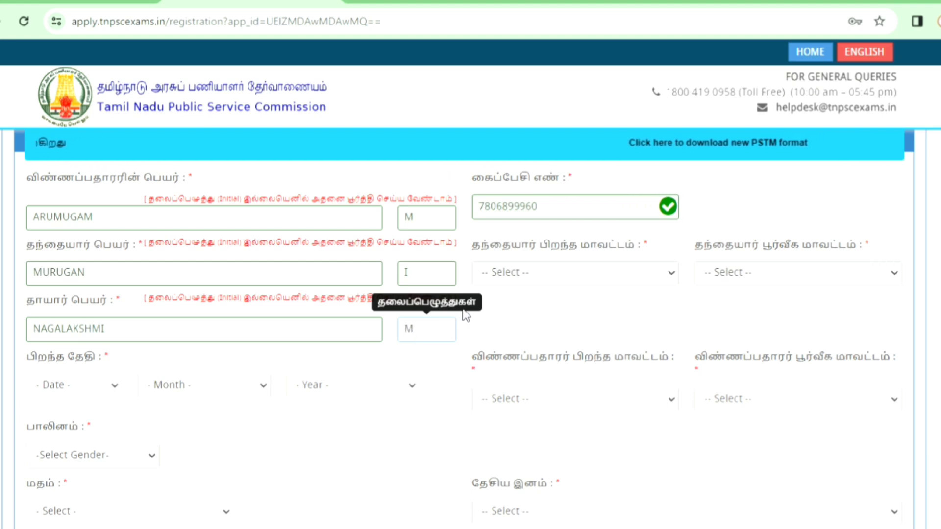
Set the father's birth district and native district to Virudhunagar.
left_click(526, 283)
type("vir")
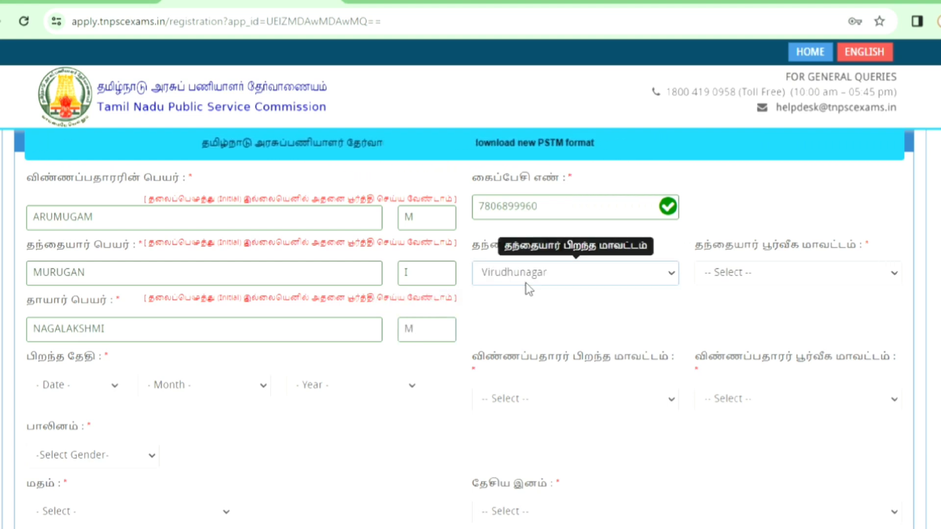
left_click(703, 277)
type("vir")
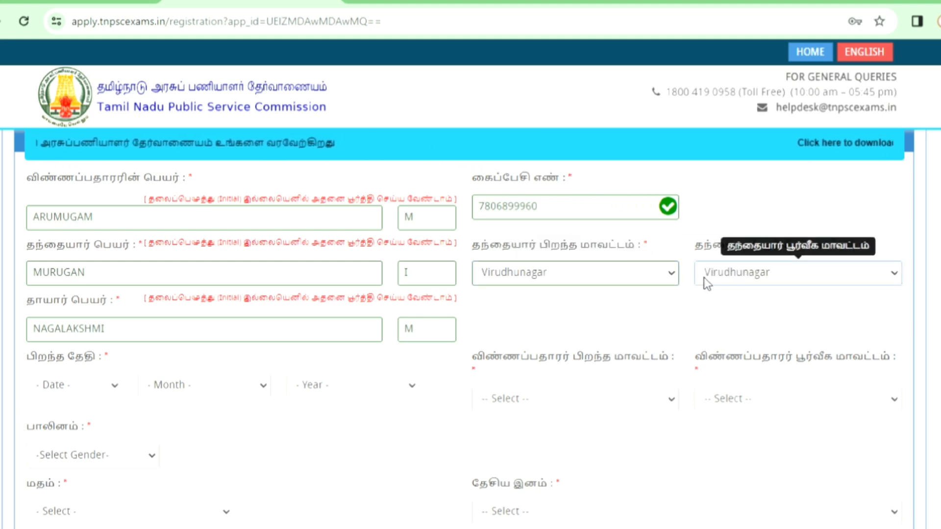
left_click(637, 309)
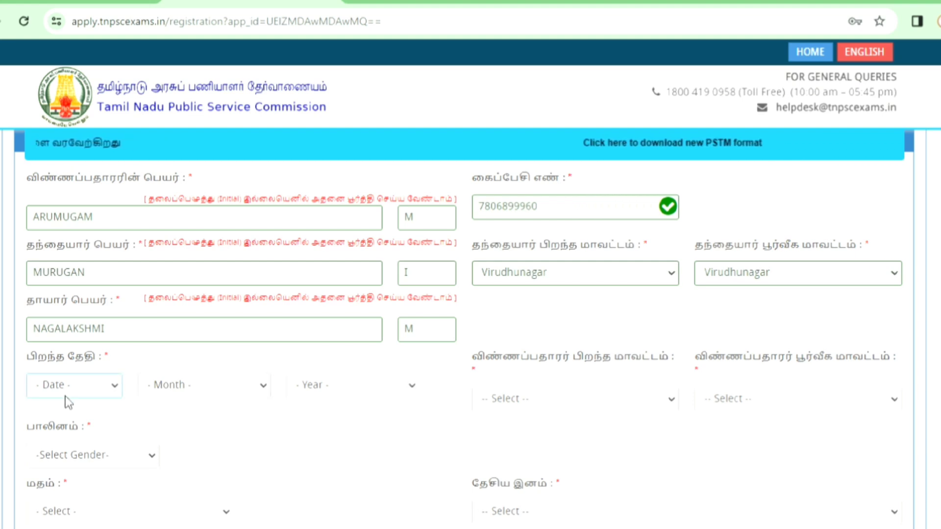
type("09")
key("Tab")
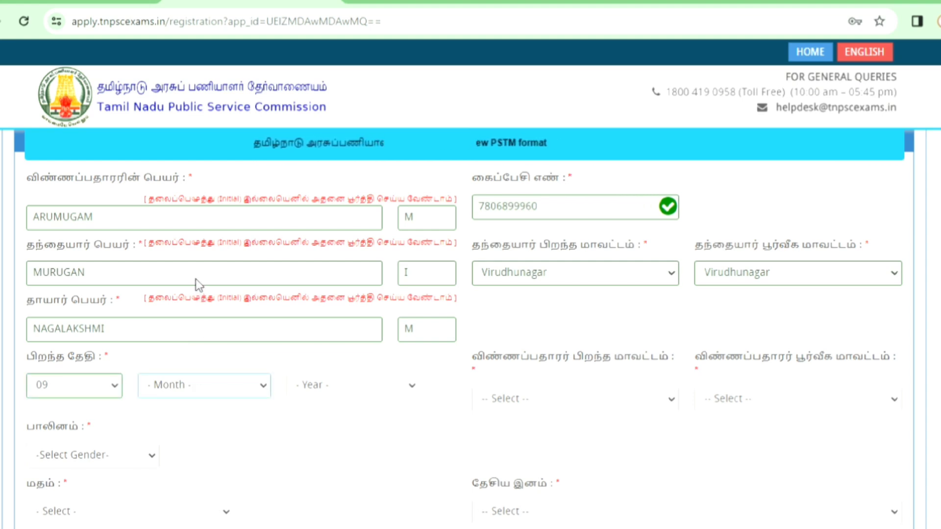
left_click(358, 392)
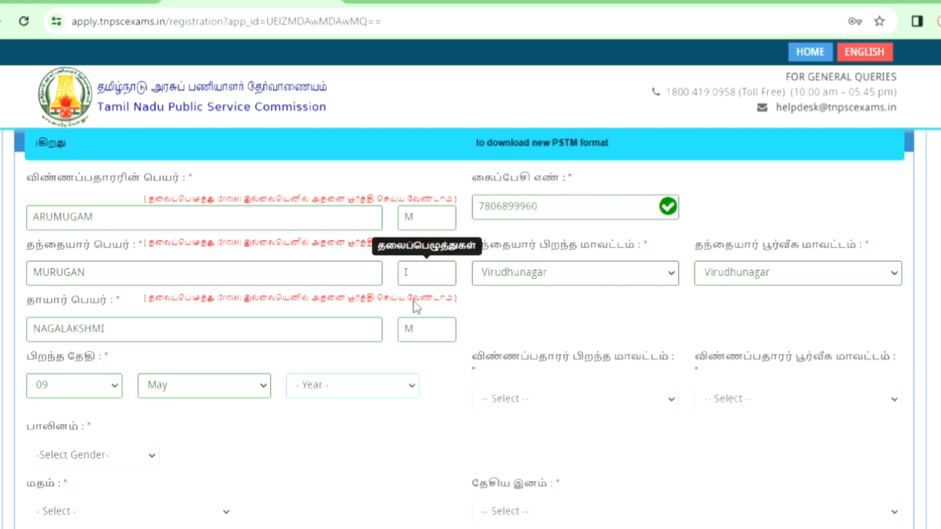
left_click(365, 324)
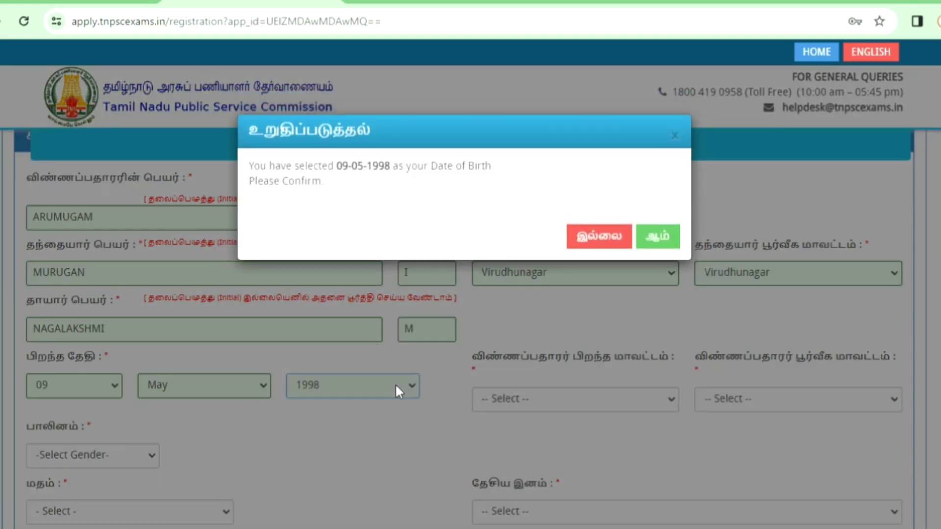
left_click(662, 237)
Set the applicant's birth district and native district to Virudhunagar.
left_click(574, 406)
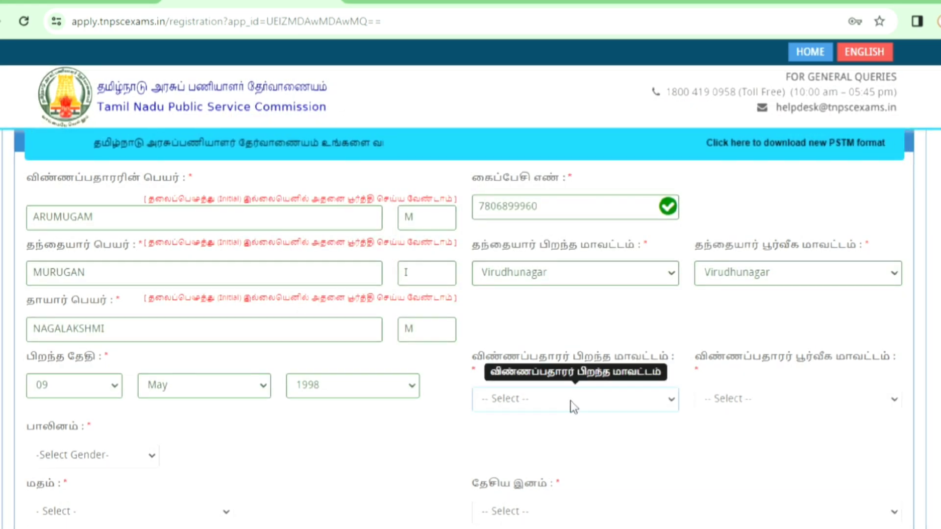
key("v")
key("v")
key("v")
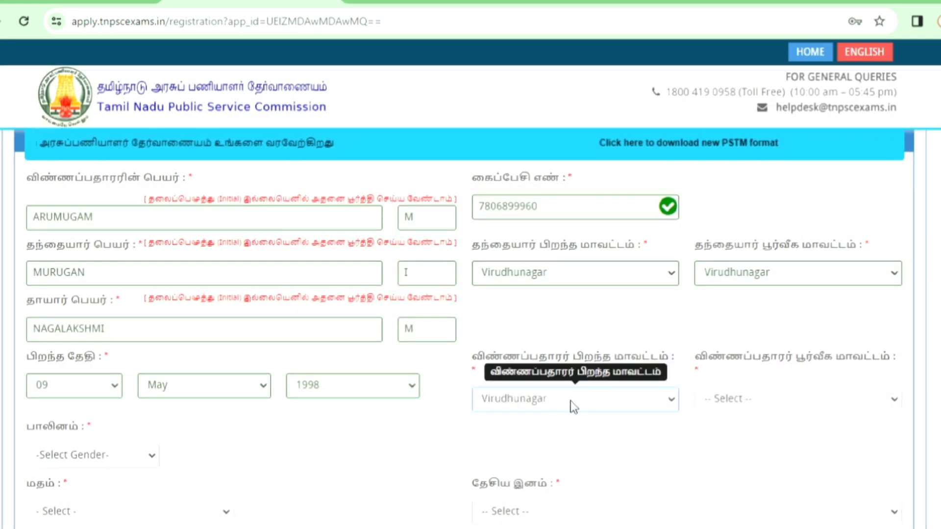
left_click(737, 399)
key("v")
key("v")
key("v")
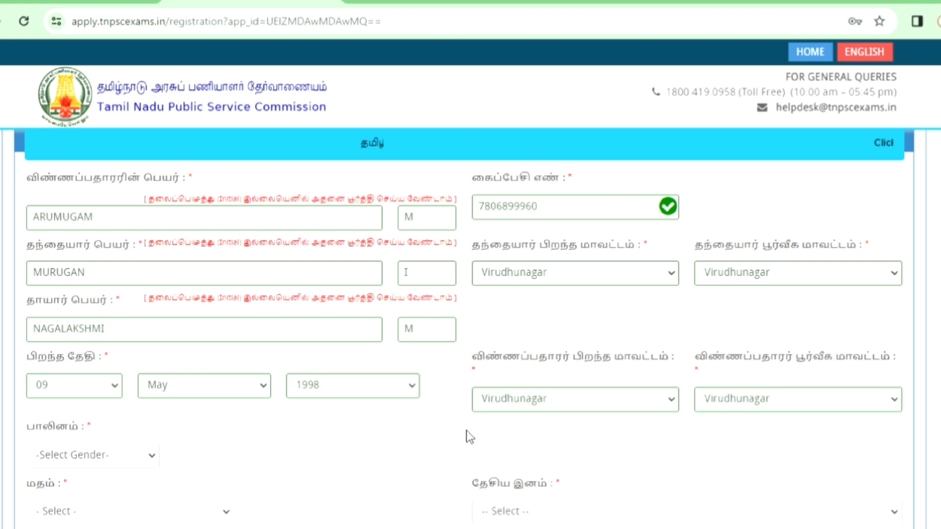
Select Male as gender, confirm it, and choose Hindu as religion.
scroll(469, 437, "down", 4)
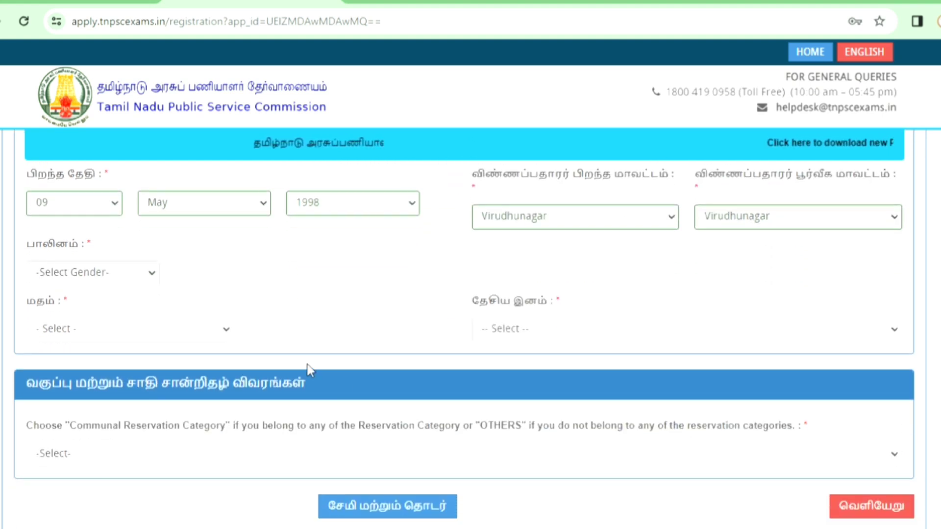
left_click(129, 285)
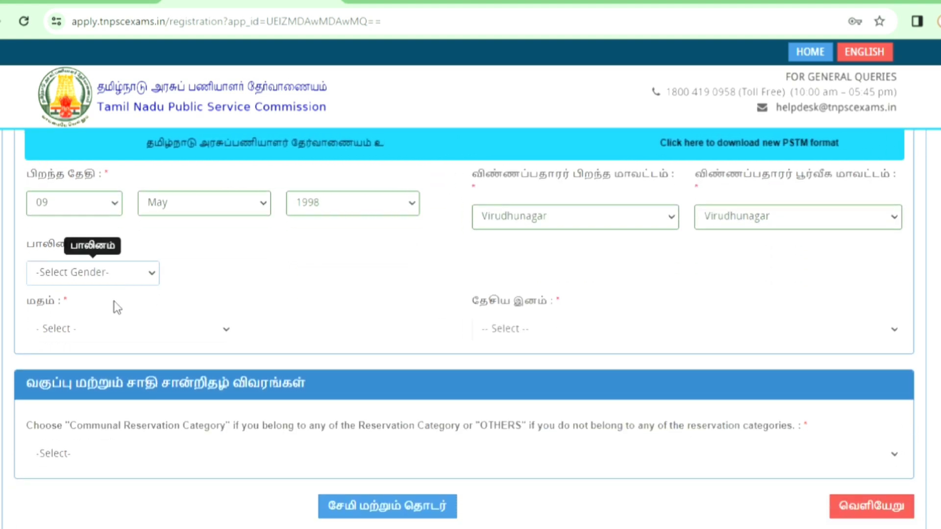
left_click(111, 307)
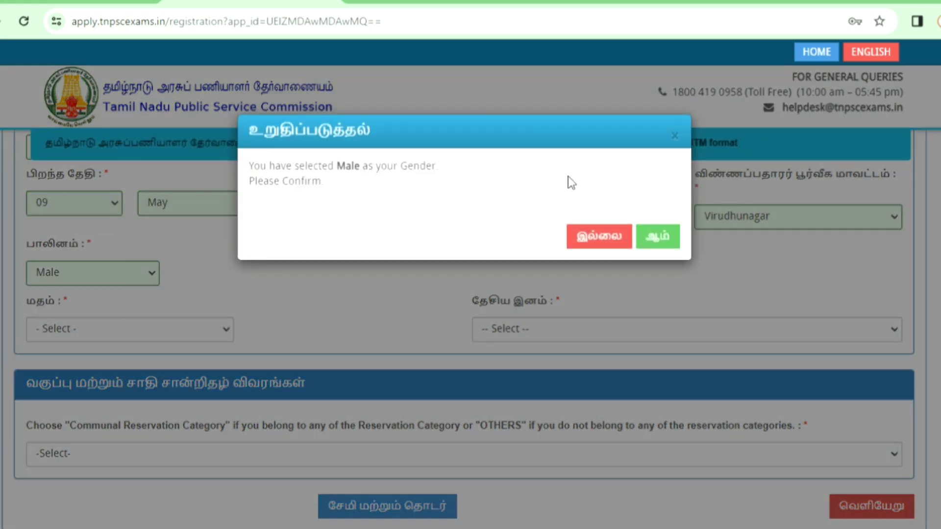
left_click(657, 236)
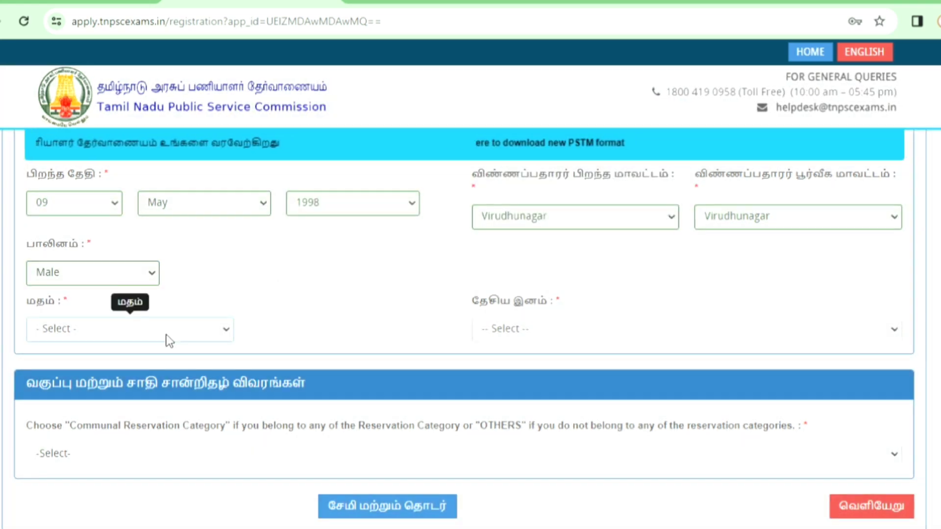
left_click(169, 341)
left_click(146, 357)
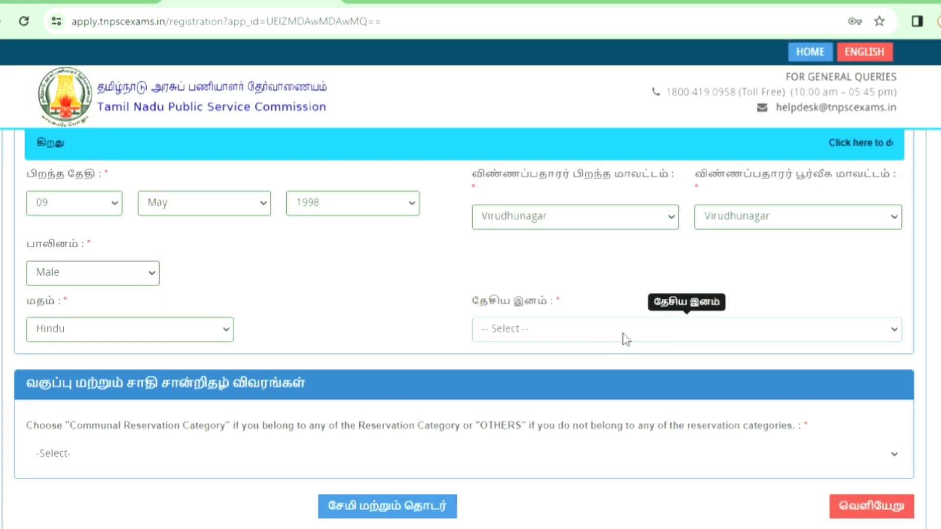
Choose Citizen of India, Communal Reservation Category, MBC, Virudhunagar, Kariyapatti and Deputy Tashildar as authority.
left_click(558, 365)
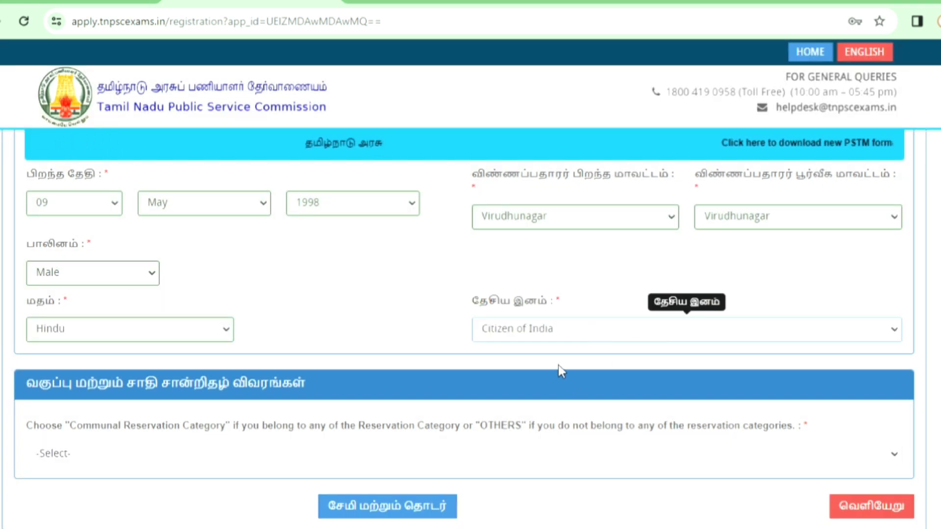
left_click(211, 456)
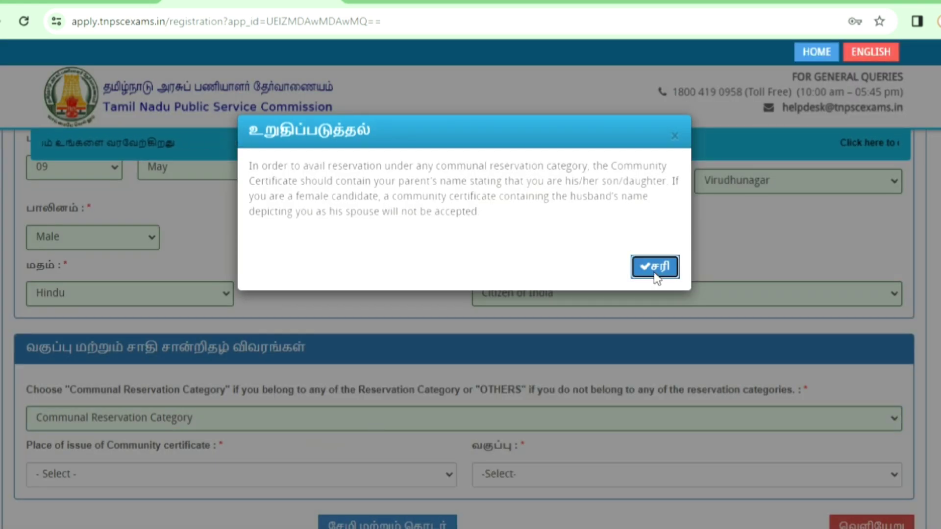
left_click(655, 267)
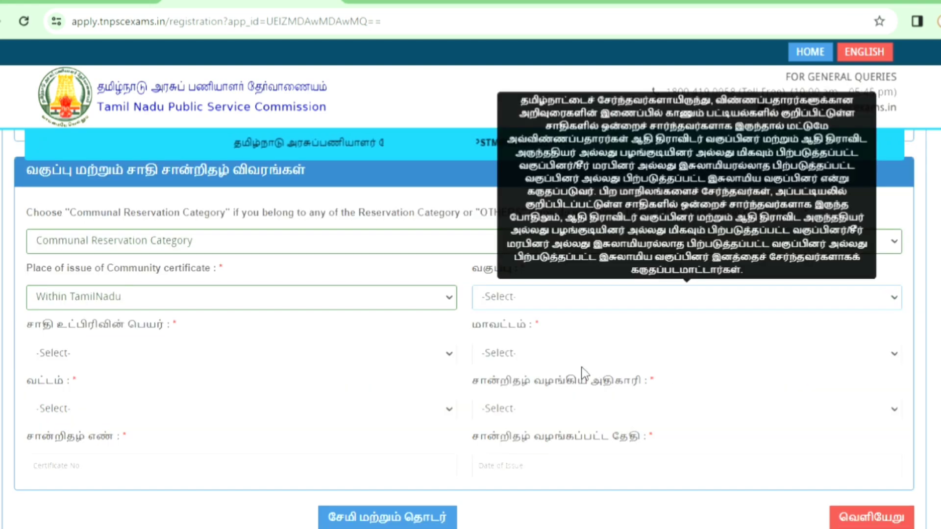
left_click(581, 367)
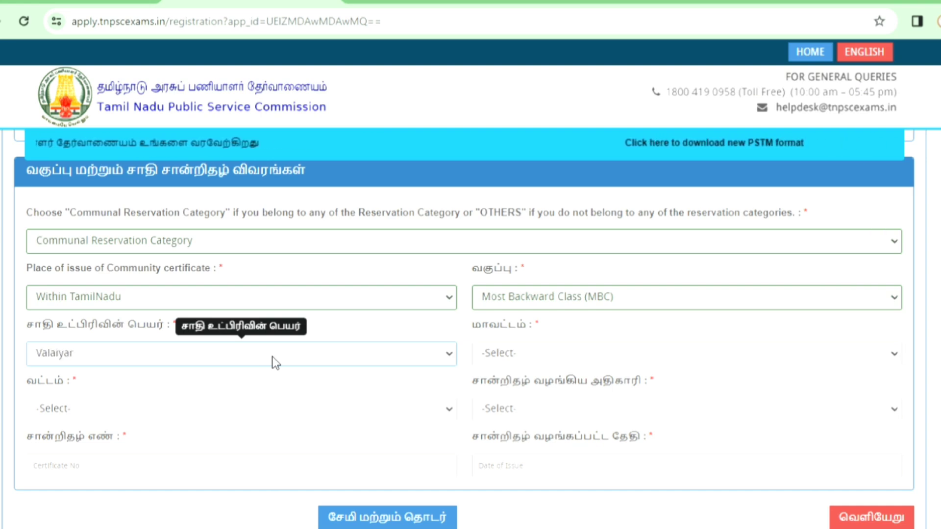
type("vir")
key("Return")
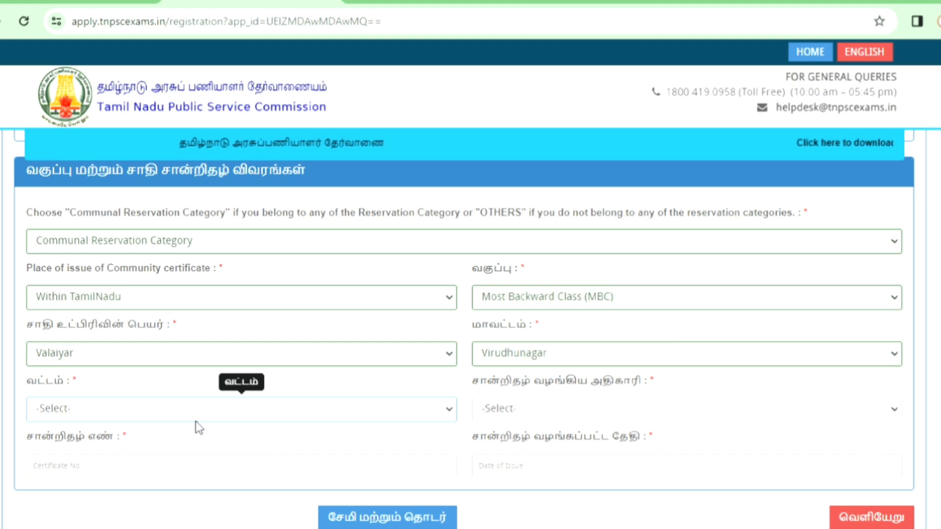
key("Down")
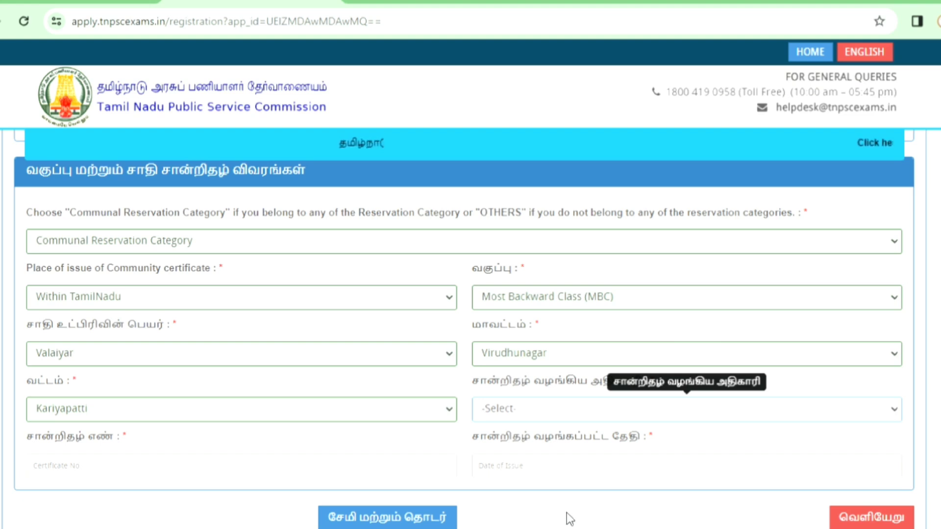
key("Down")
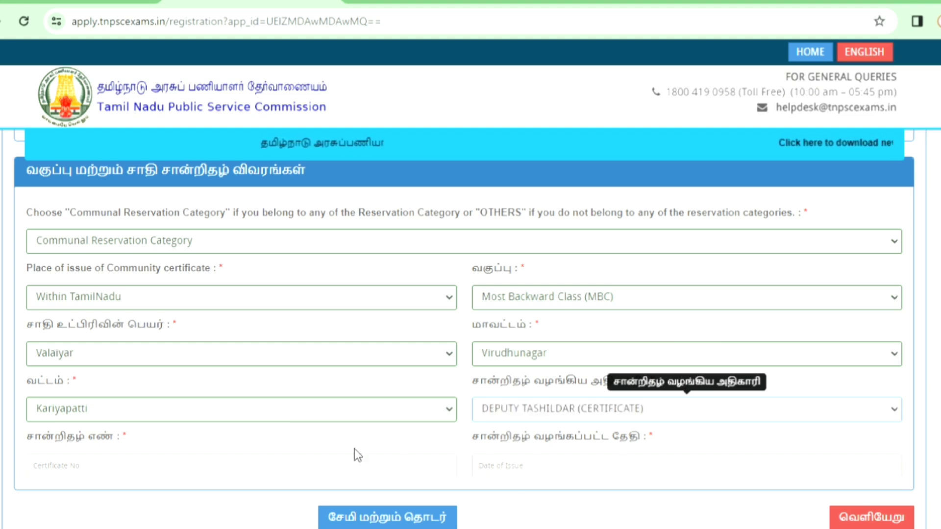
Enter the community certificate number and set its issue date to 07-04-2020.
left_click(207, 466)
key("ctrl+v")
type("576")
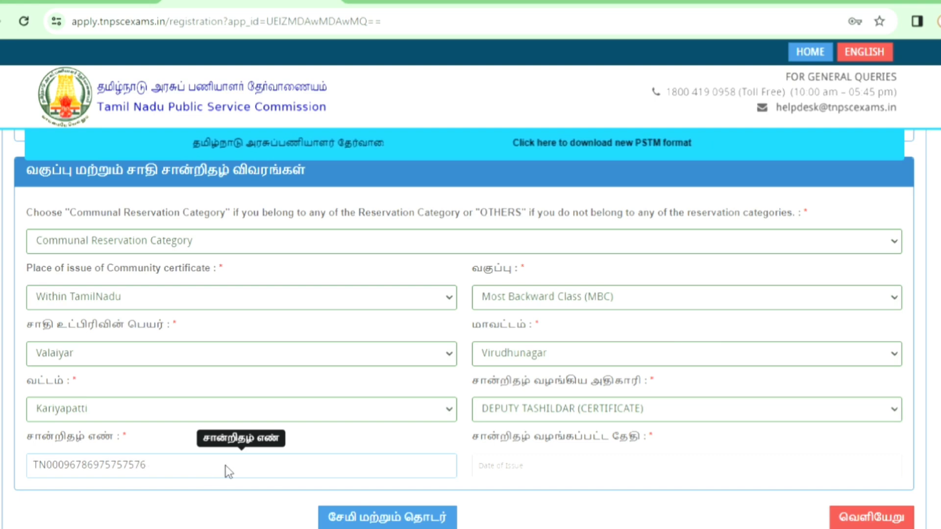
left_click(557, 474)
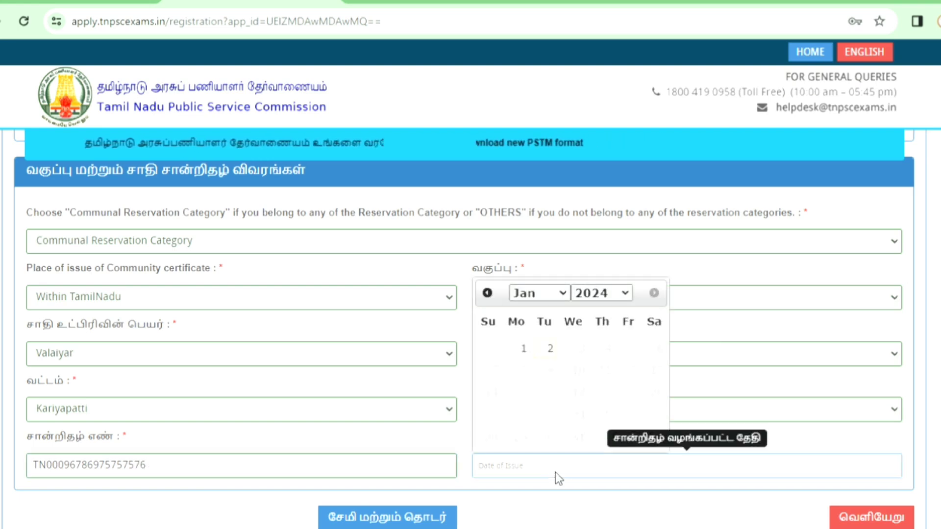
left_click(604, 295)
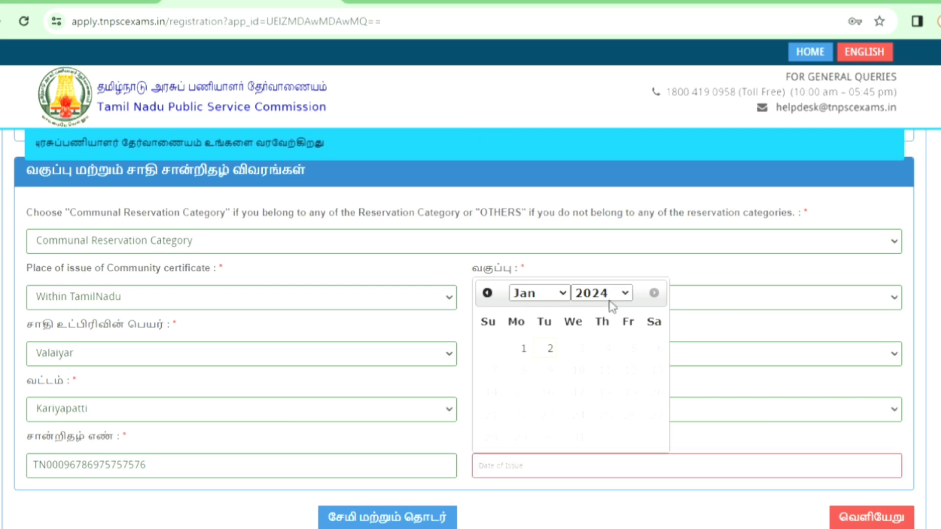
left_click(606, 225)
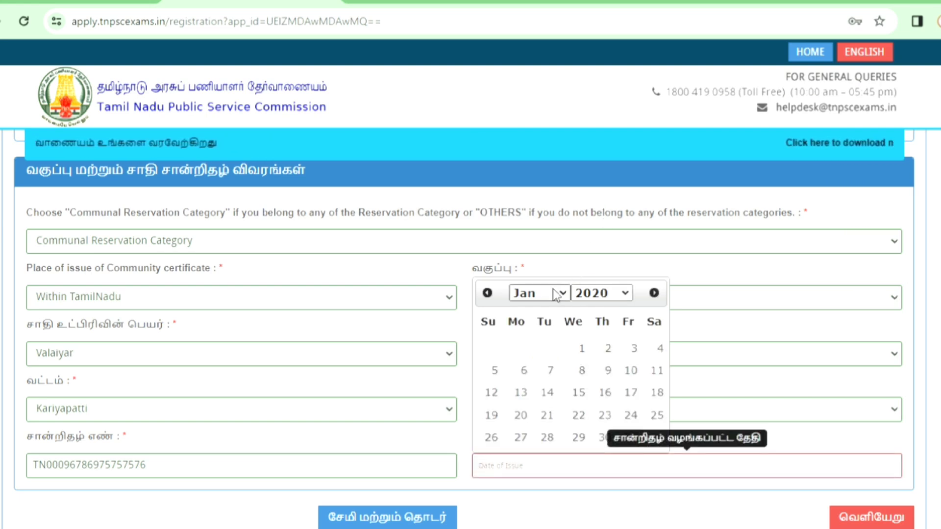
left_click(550, 371)
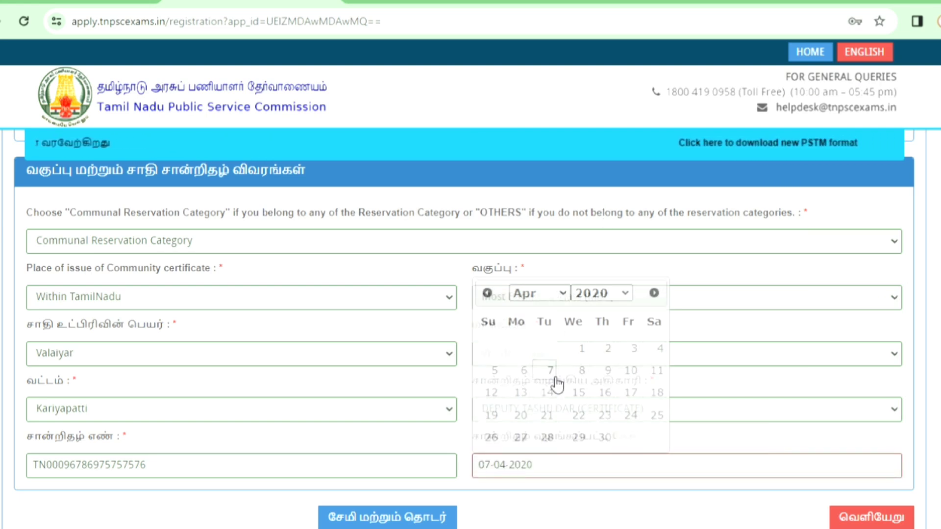
Save community details and enter the SSLC register number with a March 2014 pass date.
left_click(433, 518)
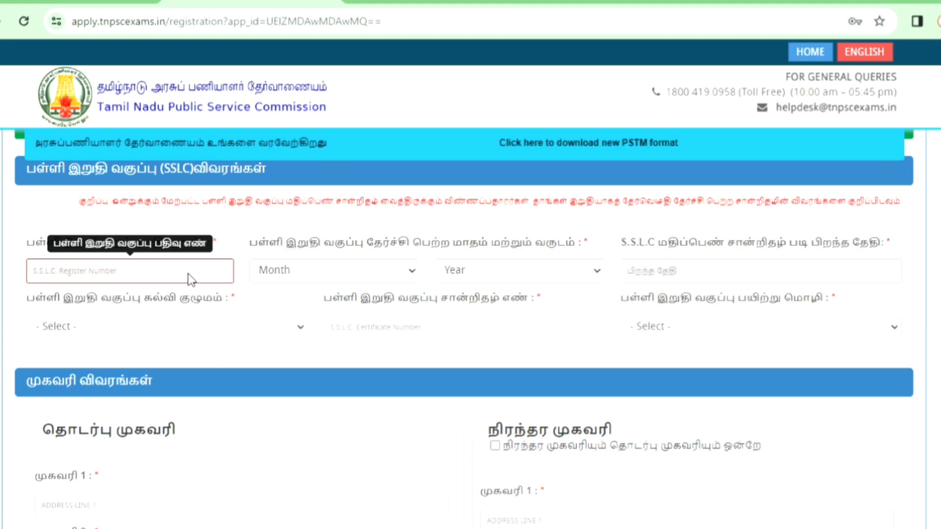
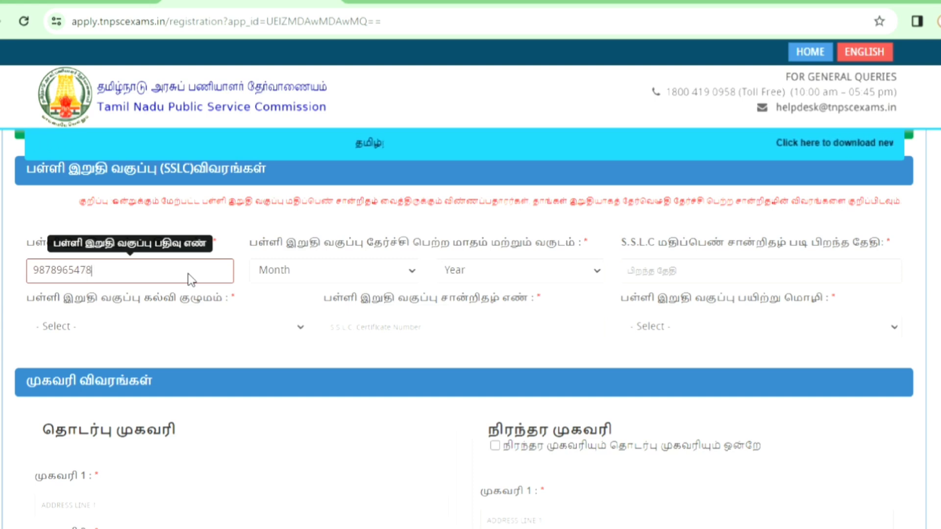
left_click(278, 277)
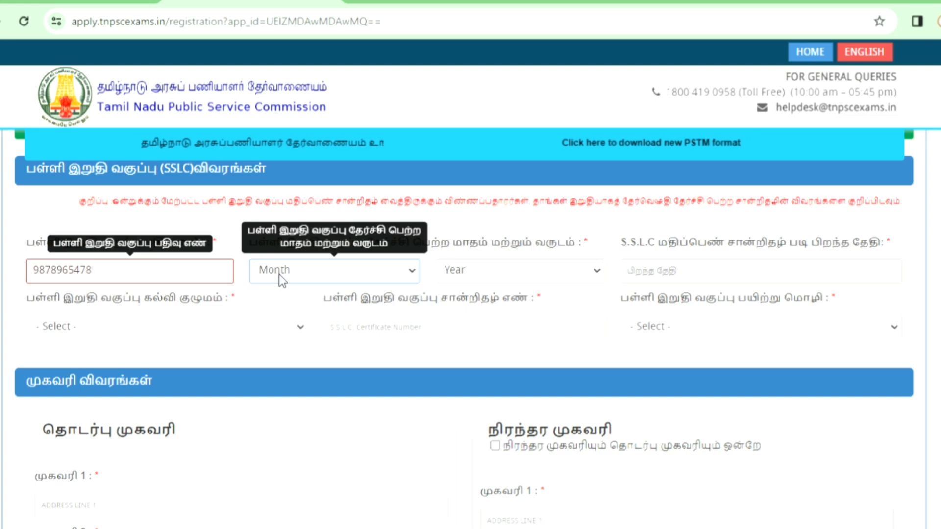
left_click(299, 330)
left_click(469, 271)
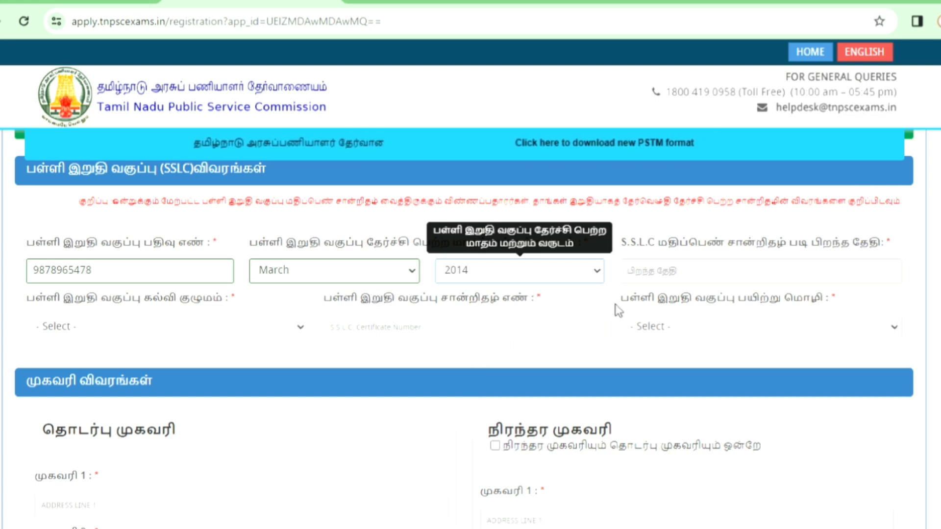
left_click(646, 275)
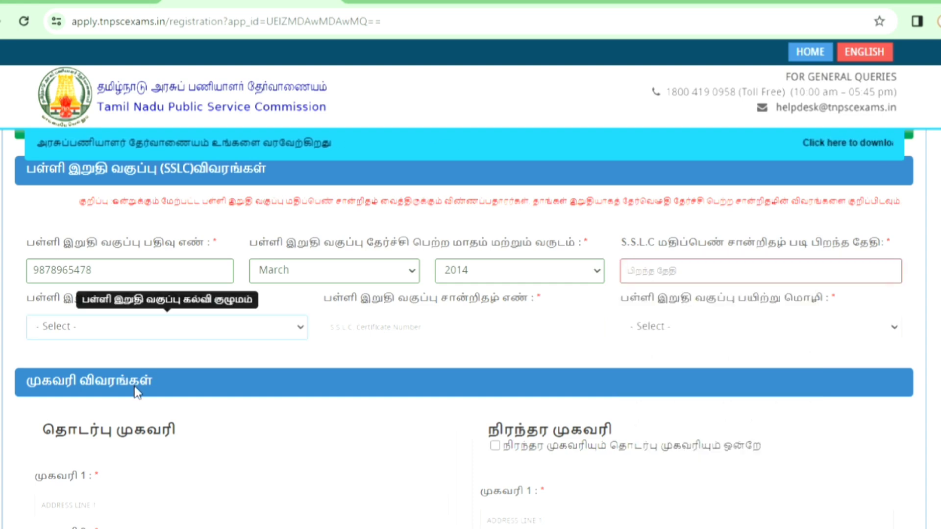
Set the board to State Board, enter the SSLC certificate number, and choose தமிழ் as language.
key("Down")
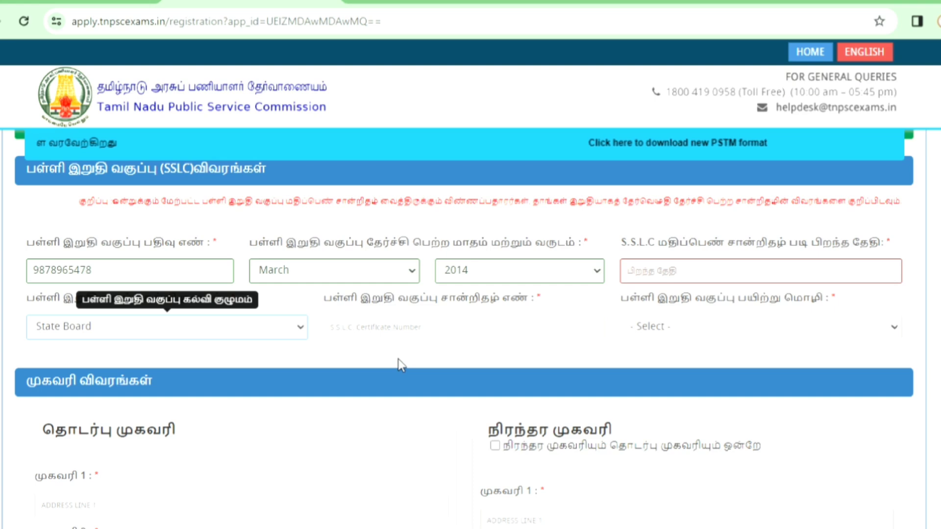
left_click(424, 334)
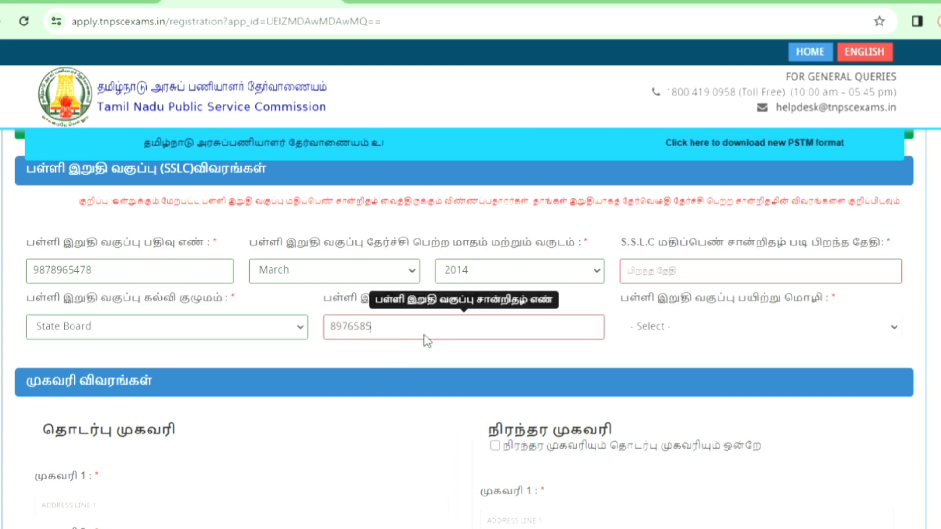
left_click(652, 332)
left_click(651, 360)
Enter the contact address lines (door number, street, village) and the town.
scroll(230, 253, "down", 5)
left_click(183, 263)
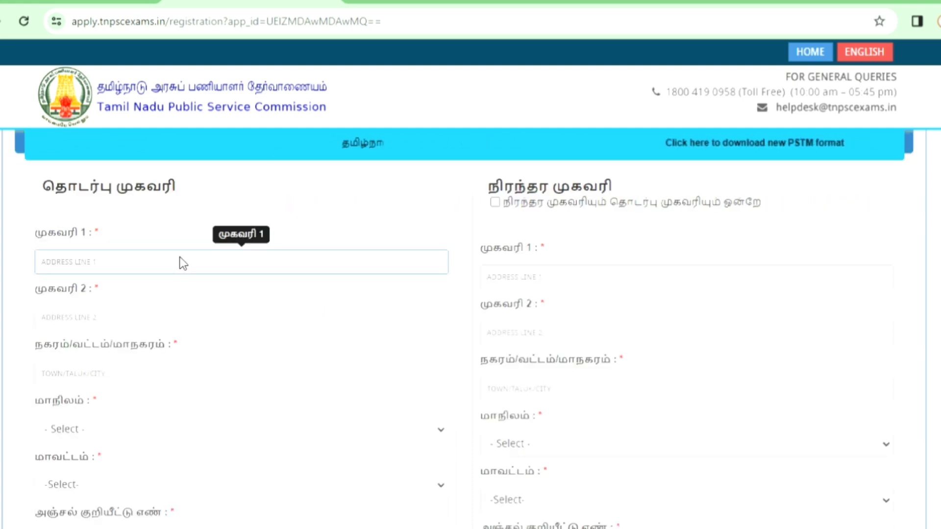
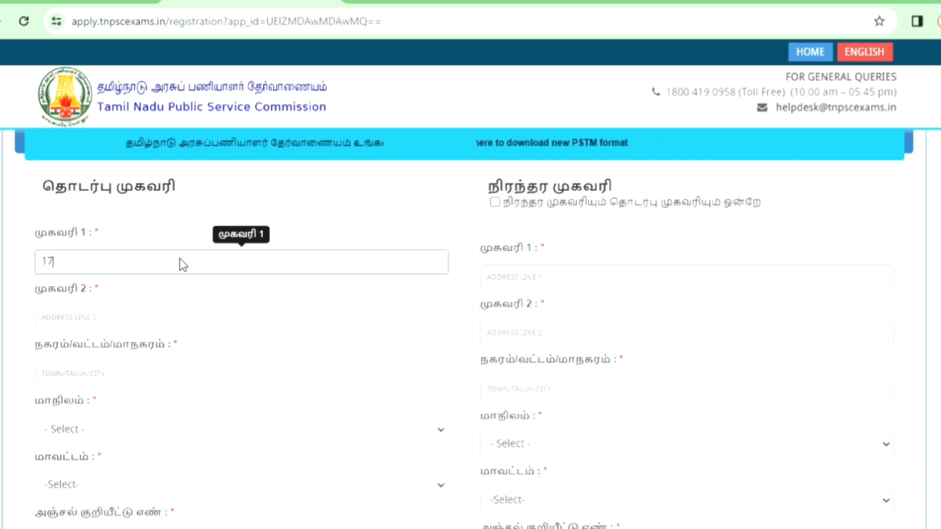
left_click(128, 316)
type("PULLUR")
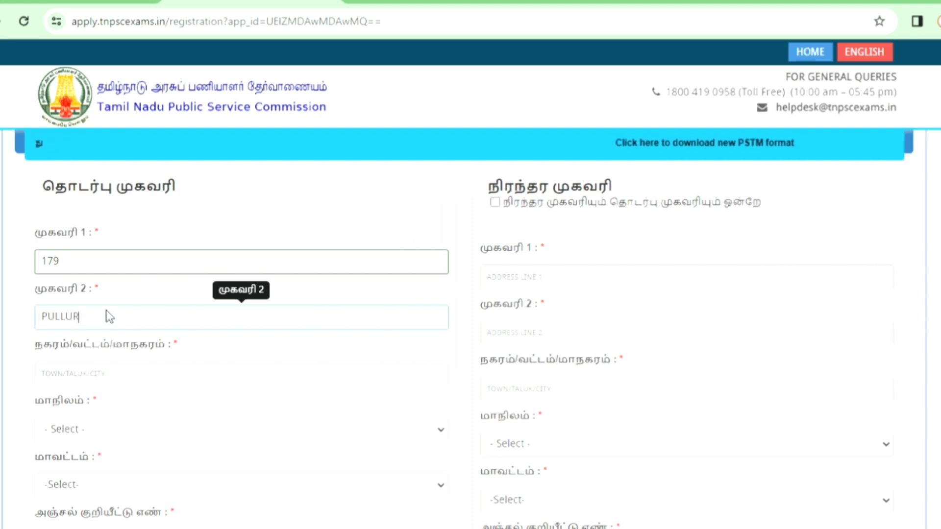
key("BackSpace")
key("BackSpace")
key("BackSpace")
left_click(94, 273)
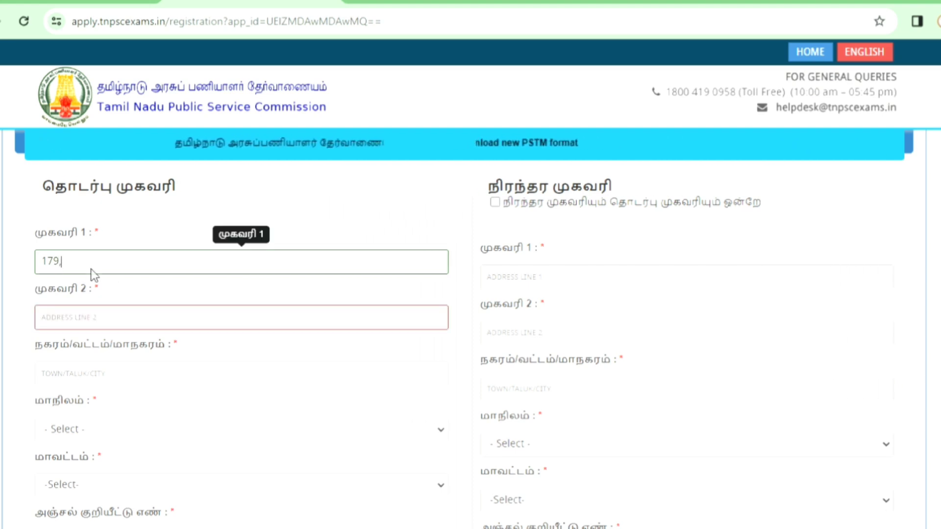
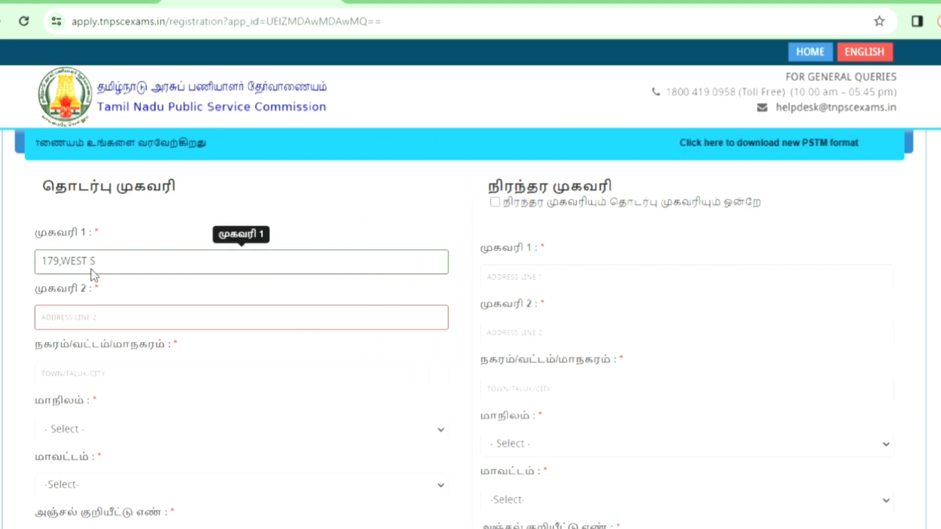
left_click(93, 317)
left_click(107, 381)
type("பARIYAPATTI")
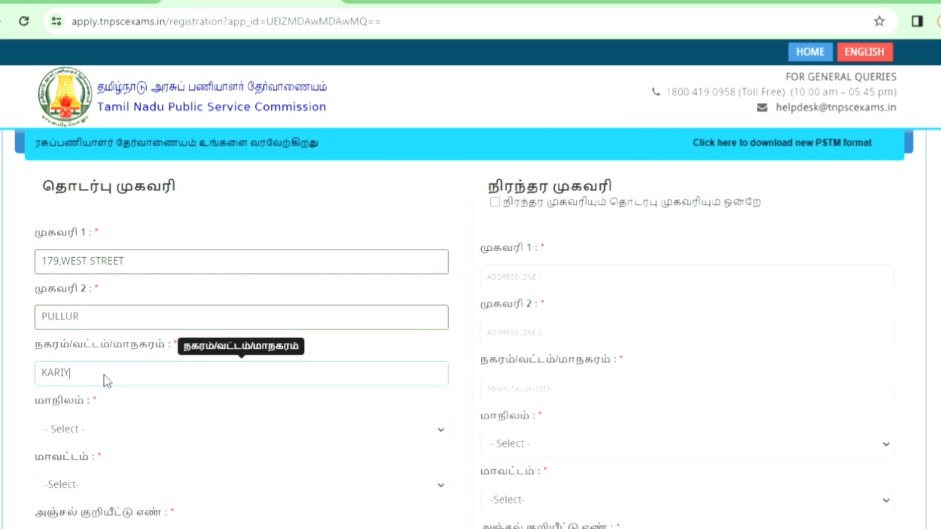
Choose Tamil Nadu and Virudhunagar, enter the pincode, and mark the permanent address as same.
key("Tab")
key("Tab")
type("vir")
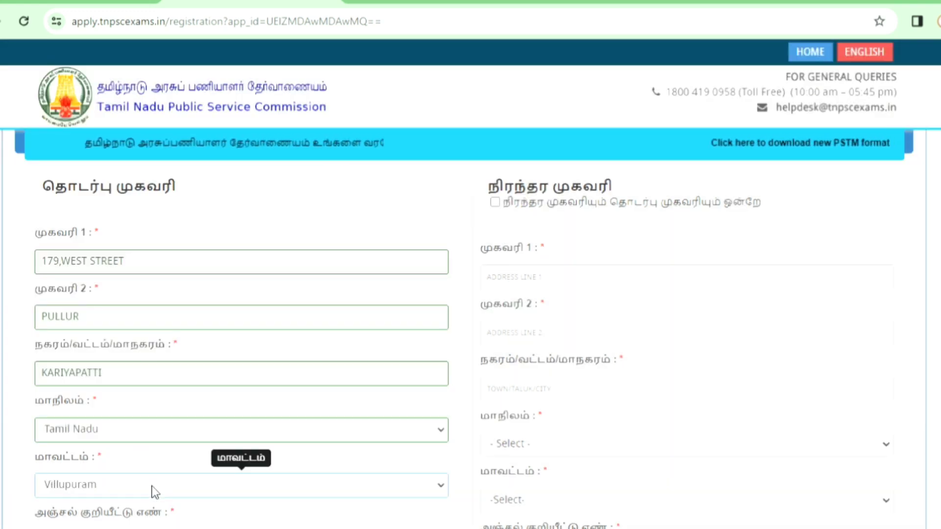
key("Tab")
type("626106")
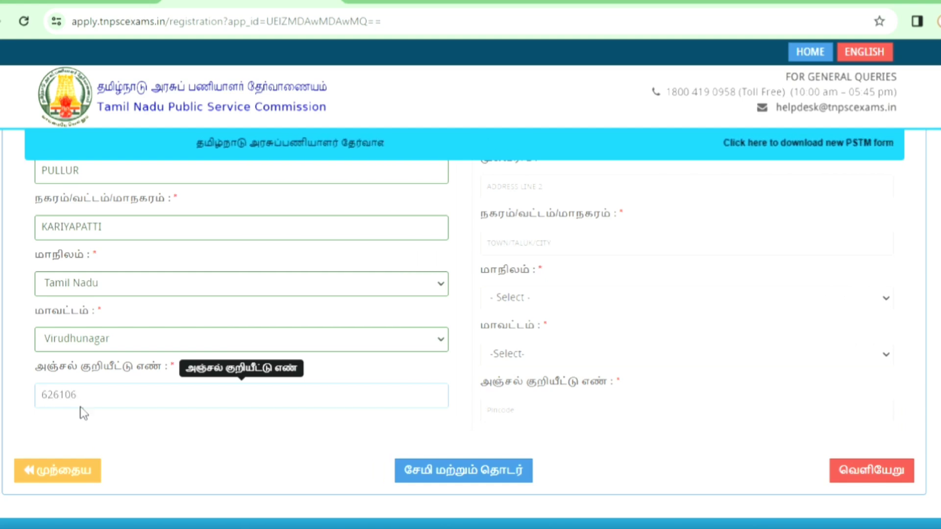
scroll(141, 428, "up", 5)
left_click(494, 269)
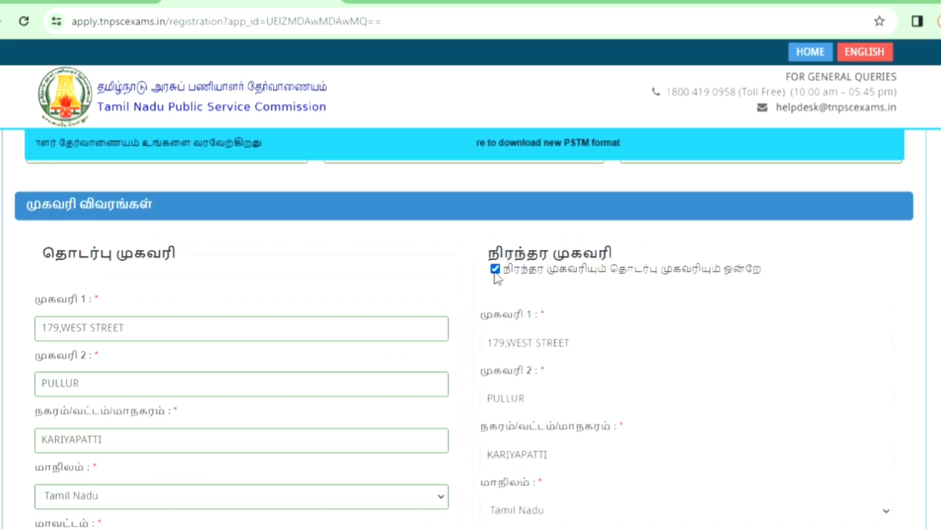
scroll(450, 312, "down", 5)
Save the address details, then upload the handwritten signature image beside the photo.
left_click(458, 470)
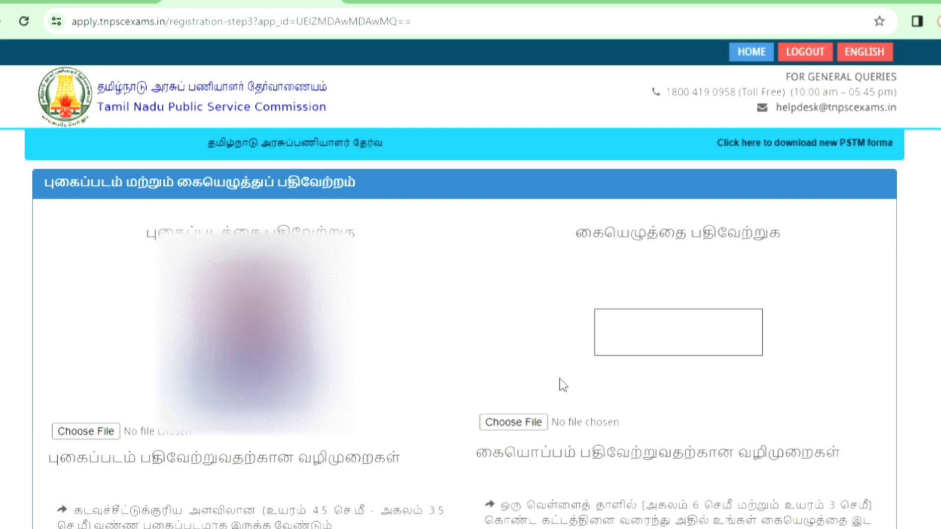
left_click(536, 422)
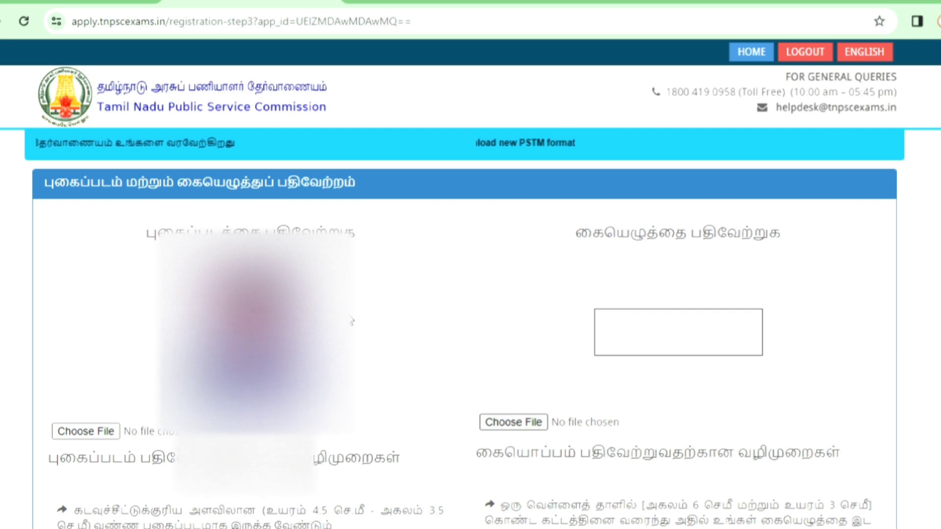
scroll(516, 385, "down", 2)
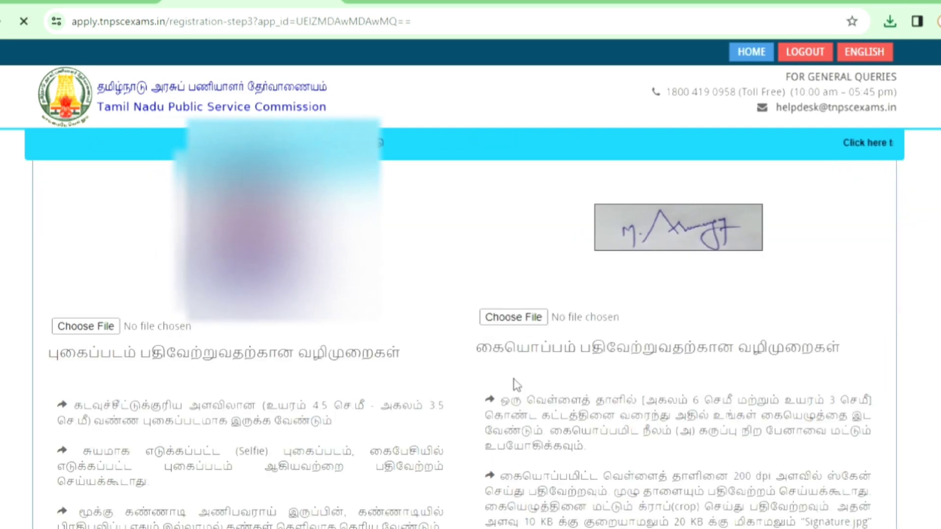
scroll(460, 346, "down", 5)
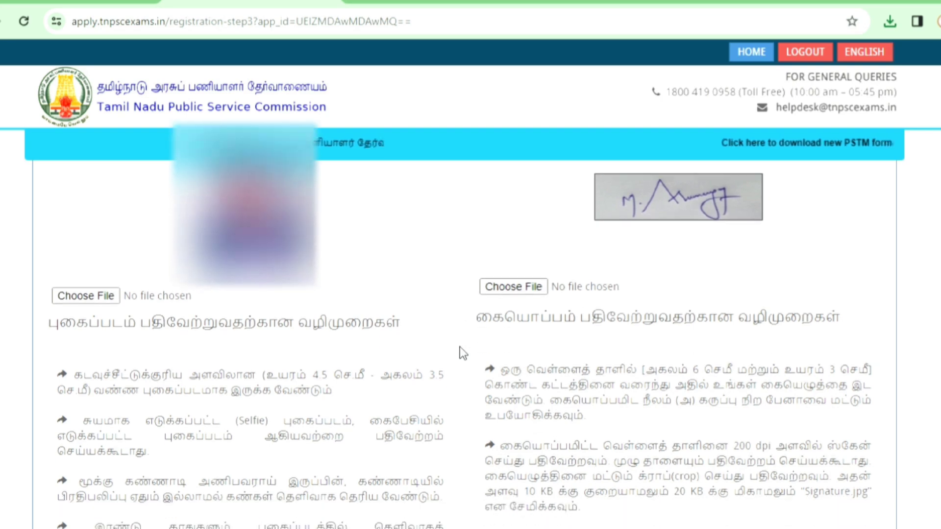
scroll(460, 346, "down", 2)
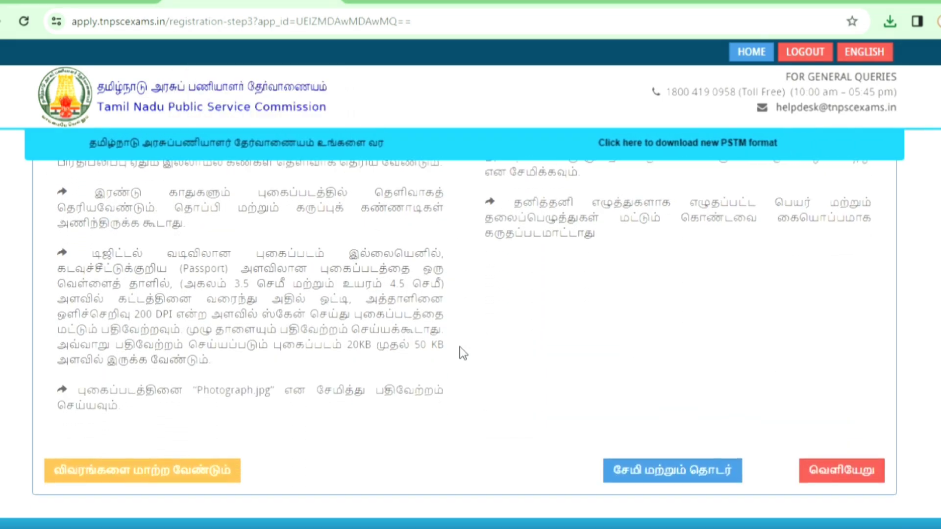
Save the photo and signature uploads and review the registration preview.
left_click(641, 473)
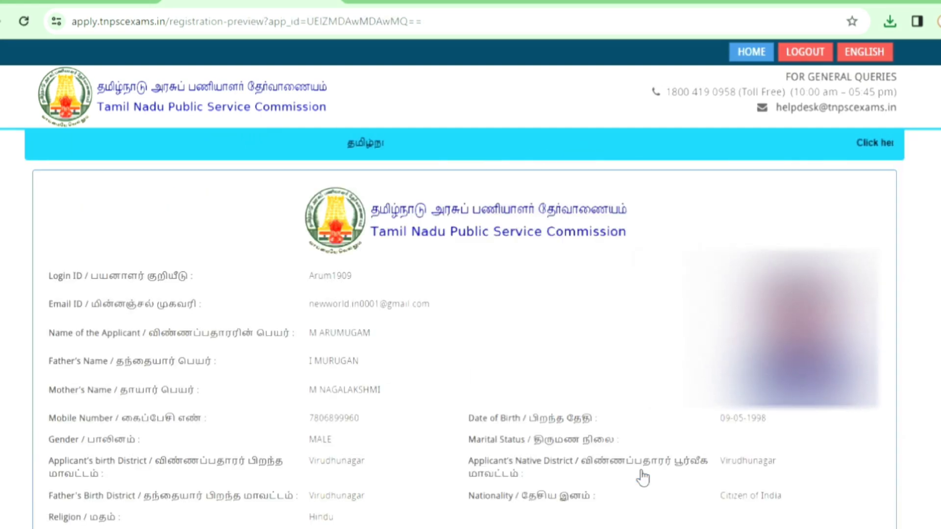
scroll(559, 376, "down", 9)
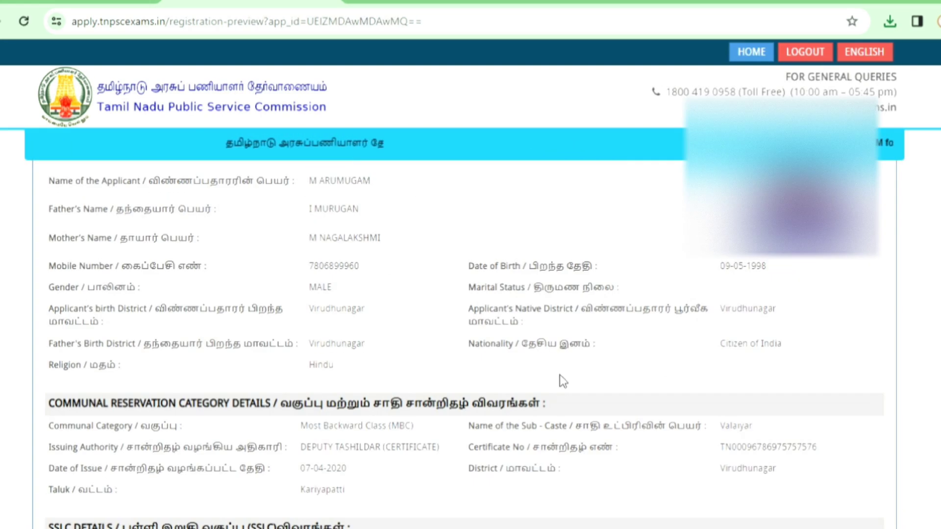
scroll(559, 374, "down", 12)
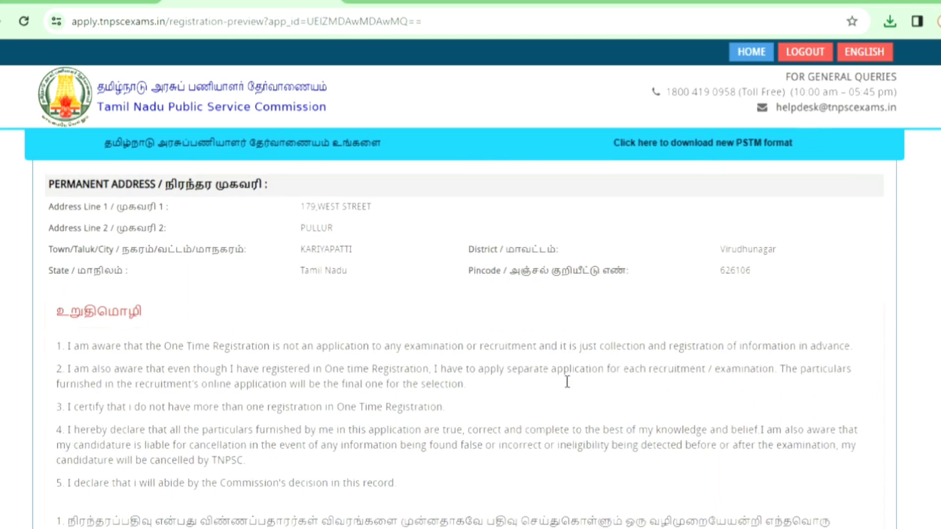
scroll(559, 374, "down", 3)
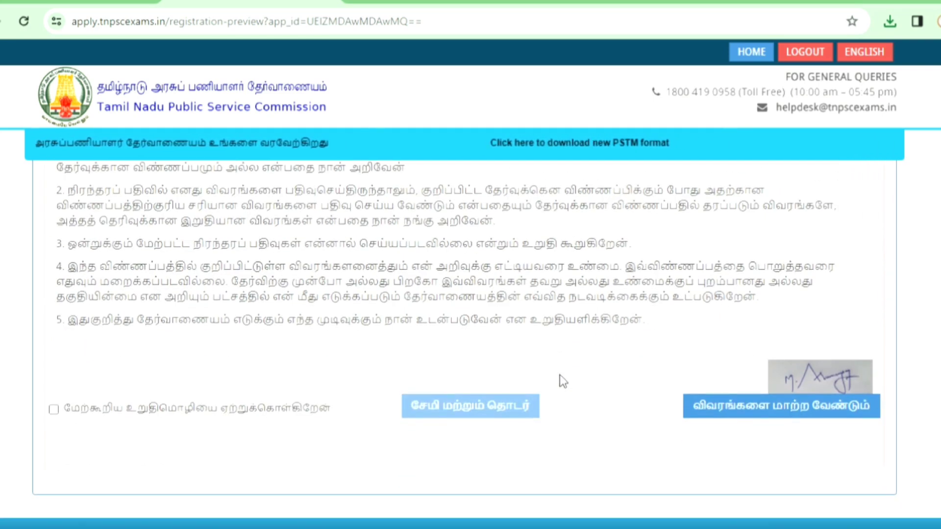
Accept the declaration and save the previewed registration.
left_click(54, 409)
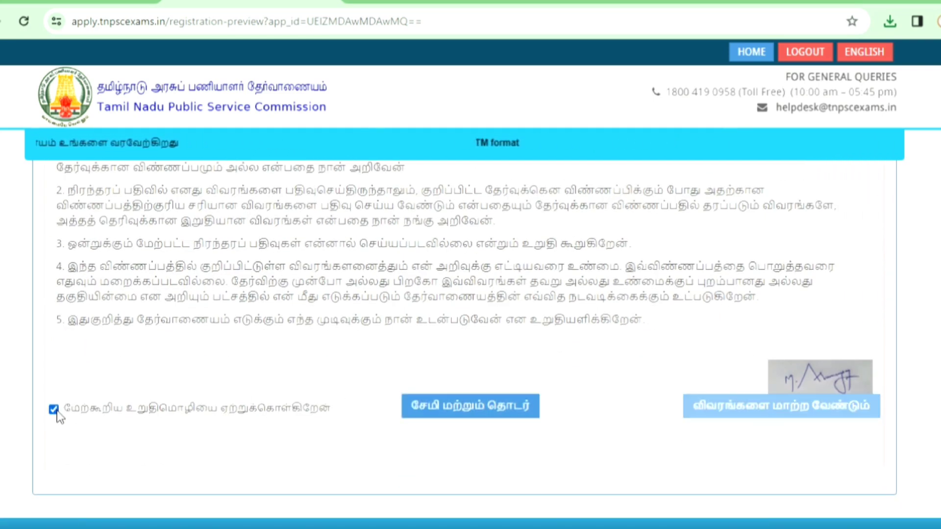
left_click(487, 420)
scroll(586, 324, "down", 10)
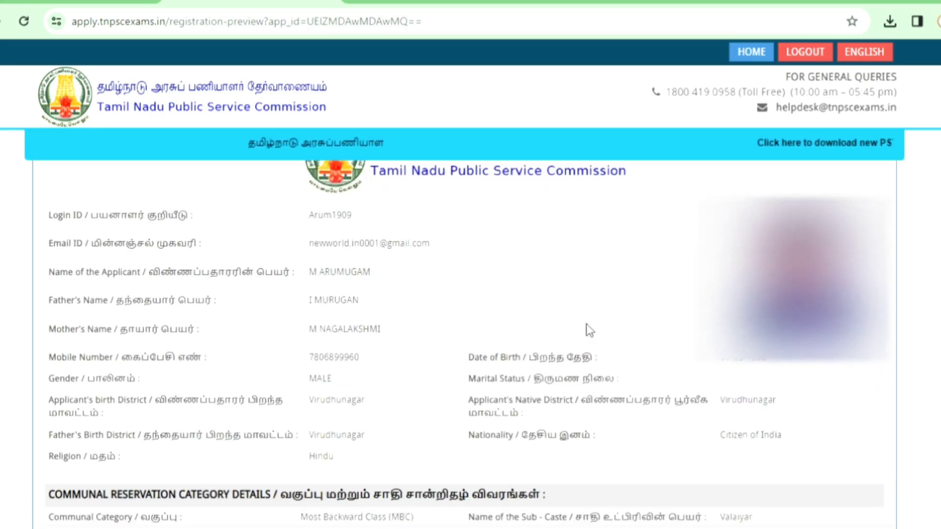
scroll(586, 324, "down", 5)
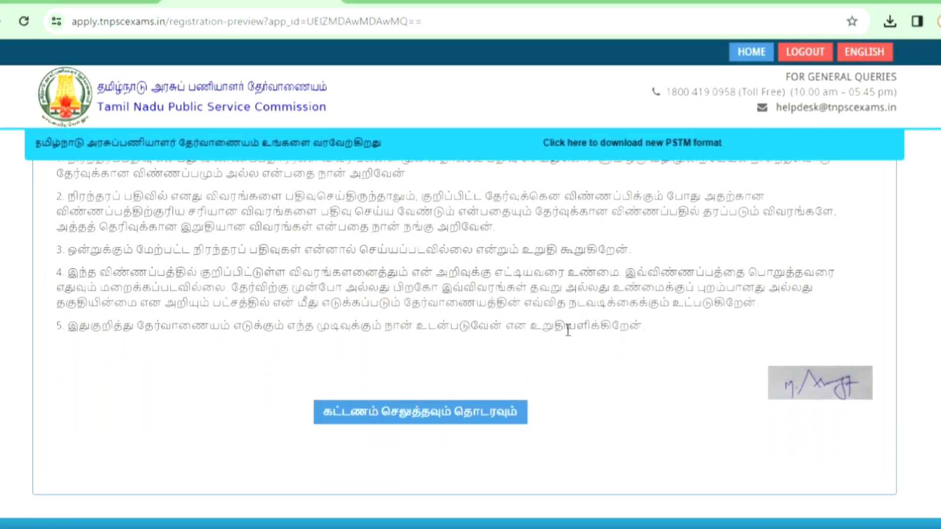
On the fee payment page, pick SBI as gateway and ONLINE as payment type (total Rs.150).
left_click(431, 413)
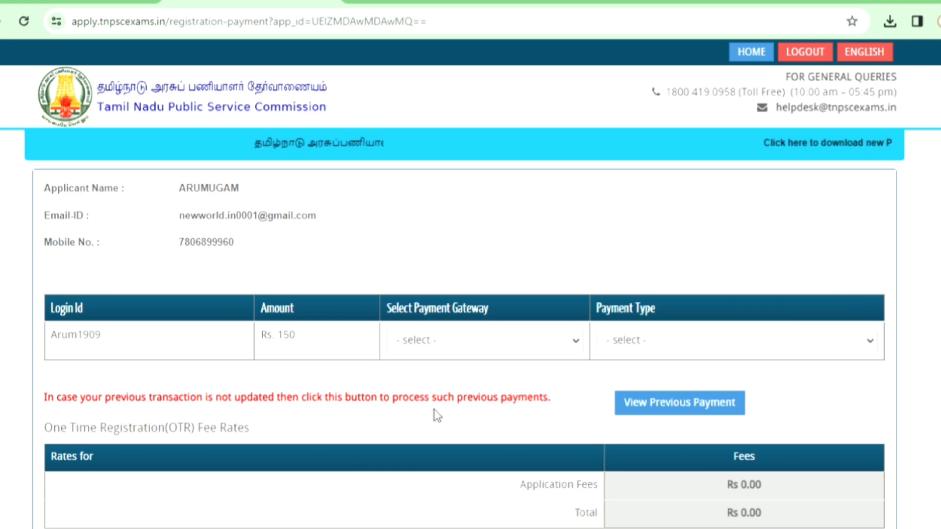
left_click(437, 340)
left_click(437, 339)
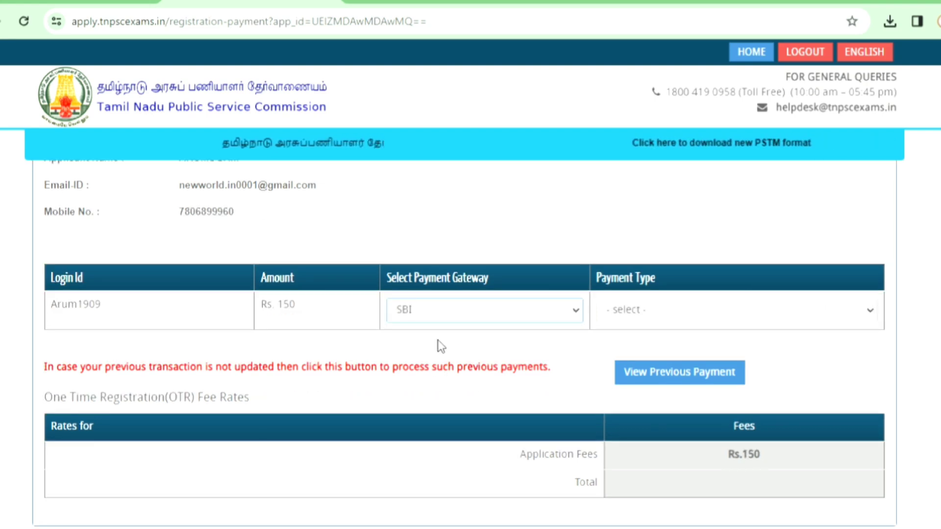
left_click(623, 314)
left_click(622, 349)
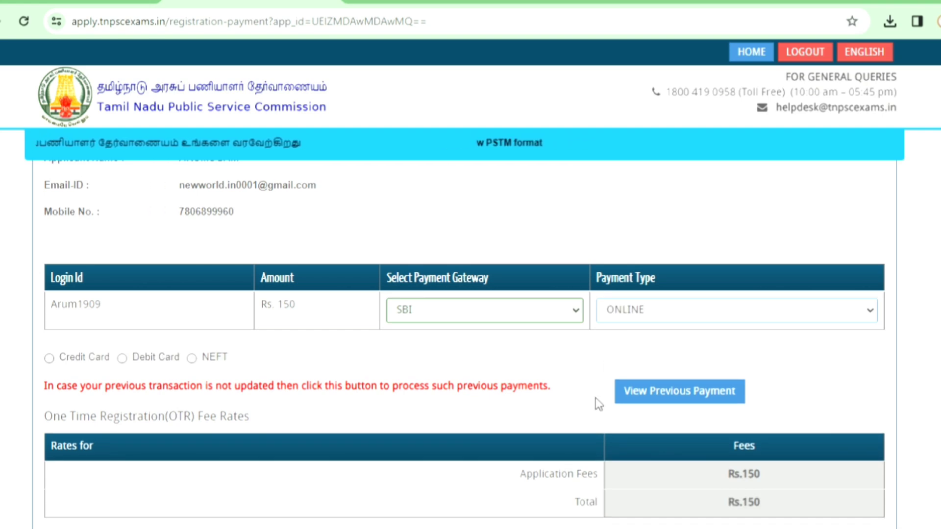
scroll(597, 404, "down", 1)
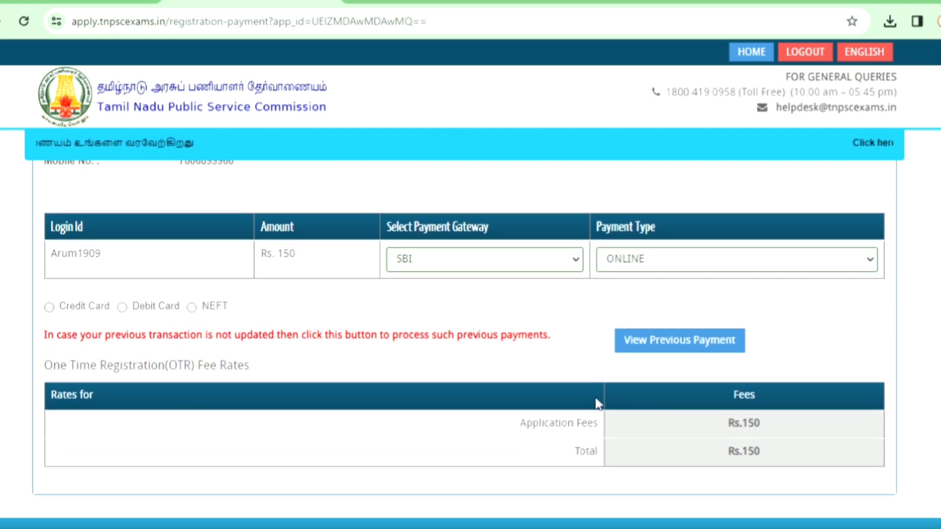